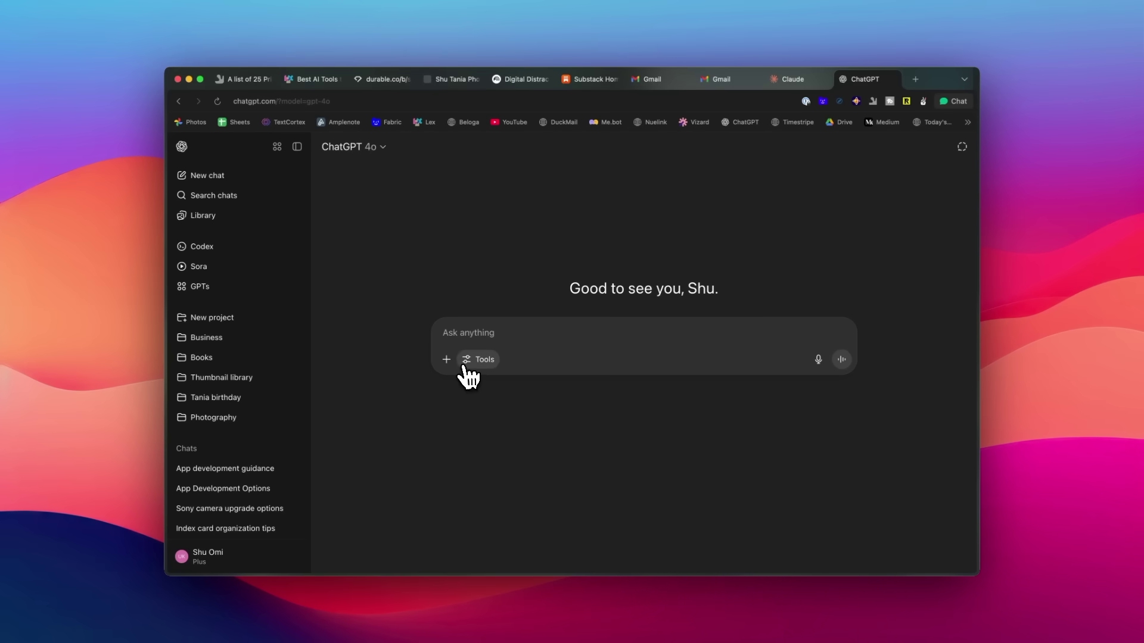
- Ask in Agent mode for at least 10 YouTube thumbnail designers with pricing, portfolio links and skills, with rates of at least 50USD
{"action": "left_click", "coordinate": [471, 361]}
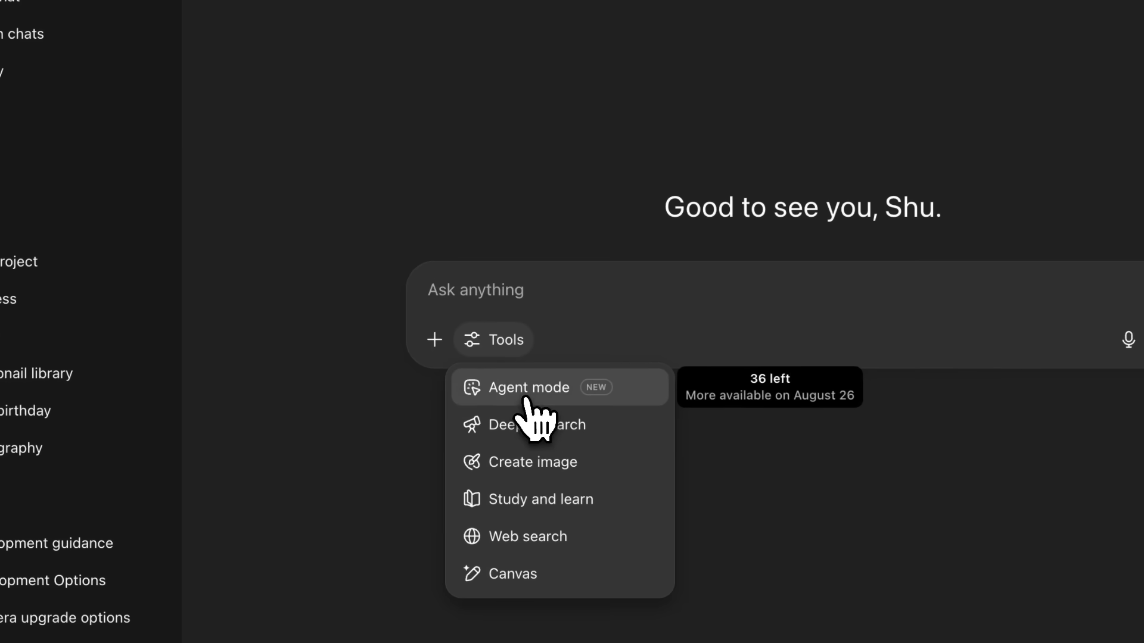
{"action": "left_click", "coordinate": [527, 394]}
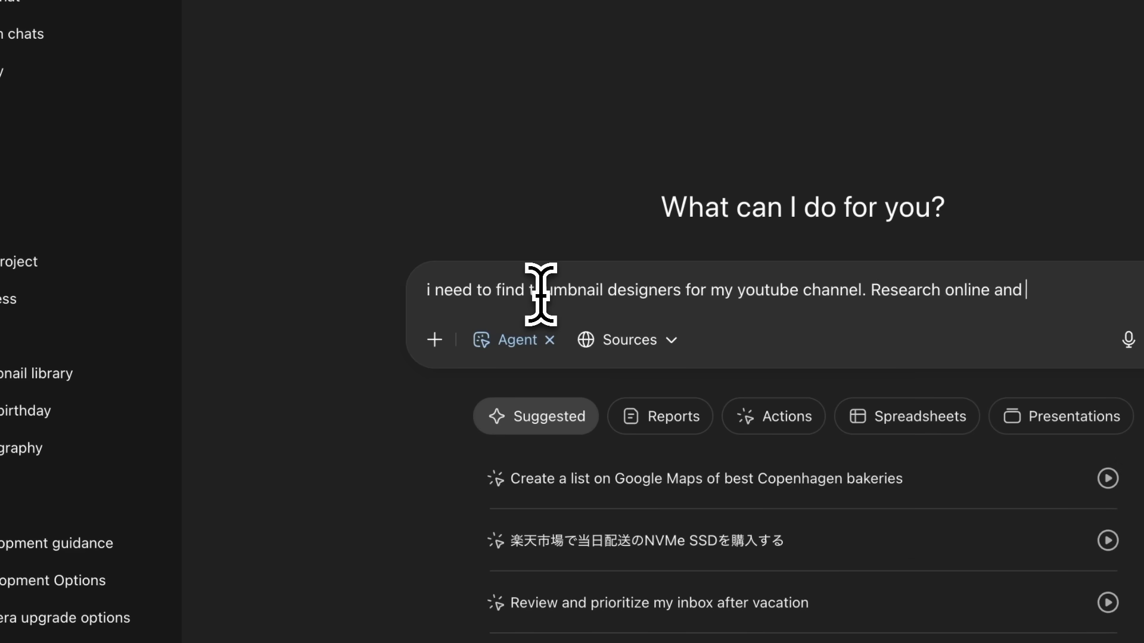
{"action": "type", "text": "list at least 10 designers"}
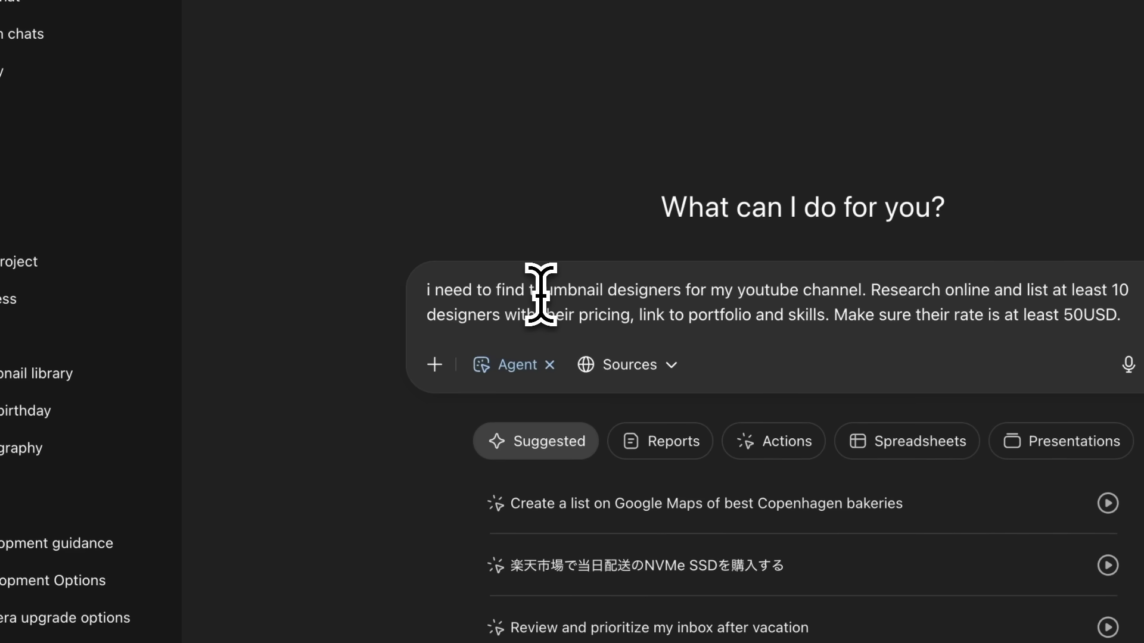
{"action": "key", "text": "Return"}
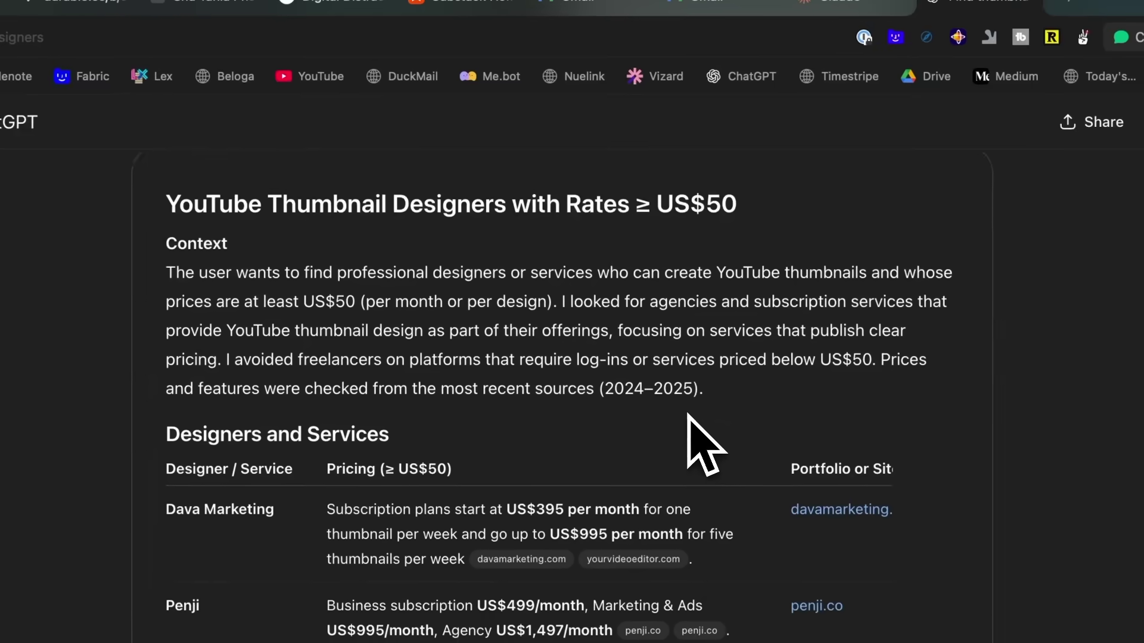
{"action": "scroll", "coordinate": [703, 446], "scroll_direction": "down", "scroll_amount": 5}
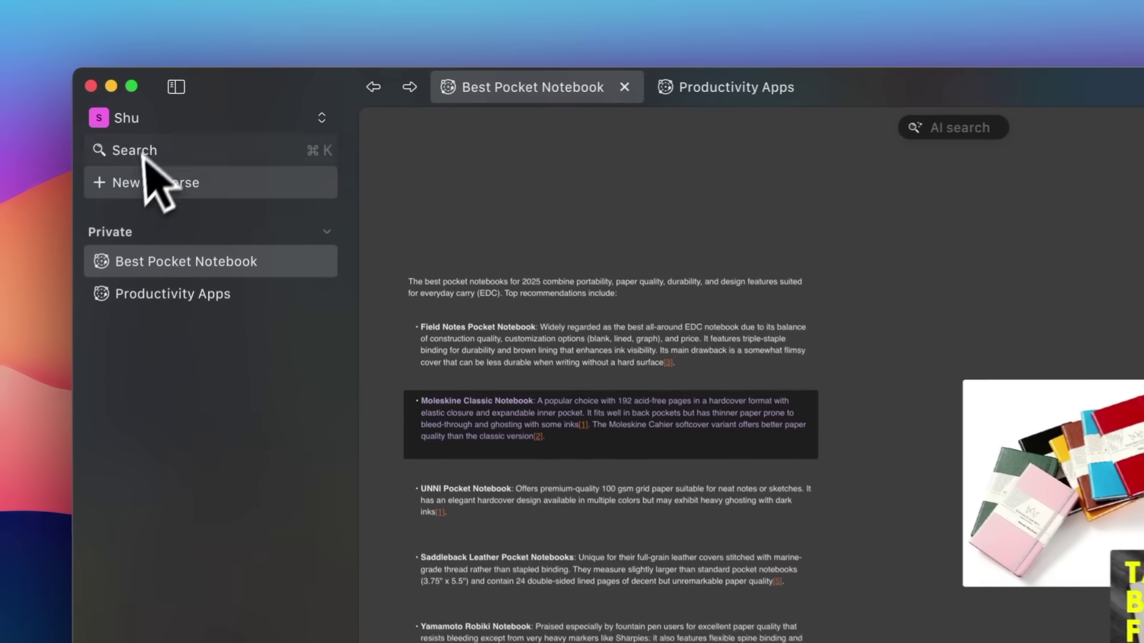
- Switch to Kosmik and create a new universe about "best analogue methods to organise your life"
{"action": "left_click", "coordinate": [243, 195]}
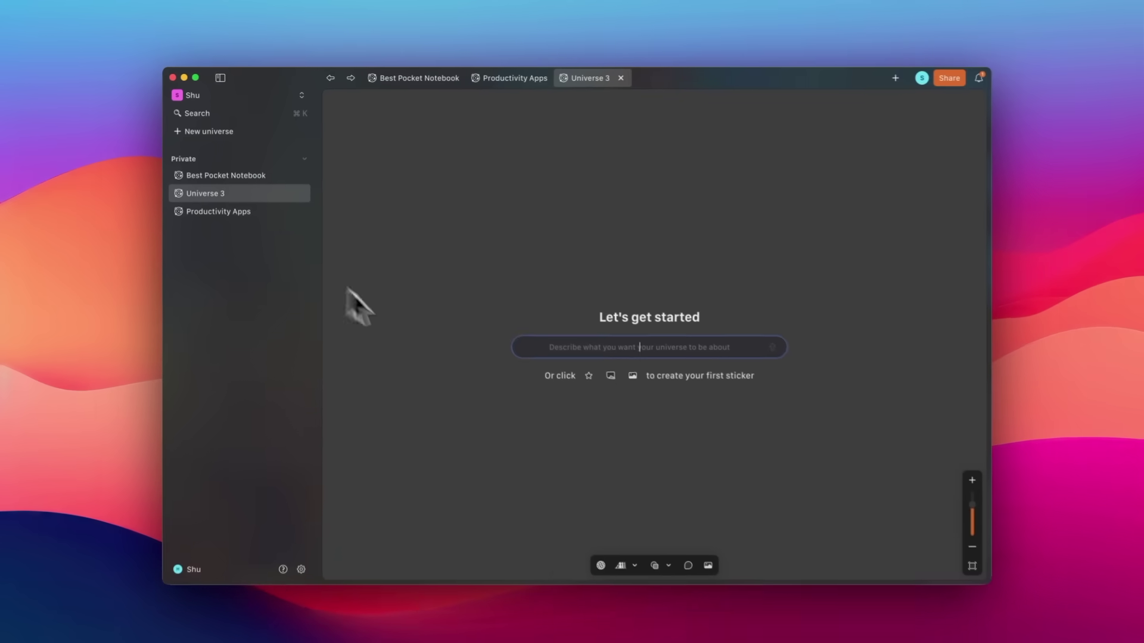
{"action": "type", "text": "best analogue methods to organise your life"}
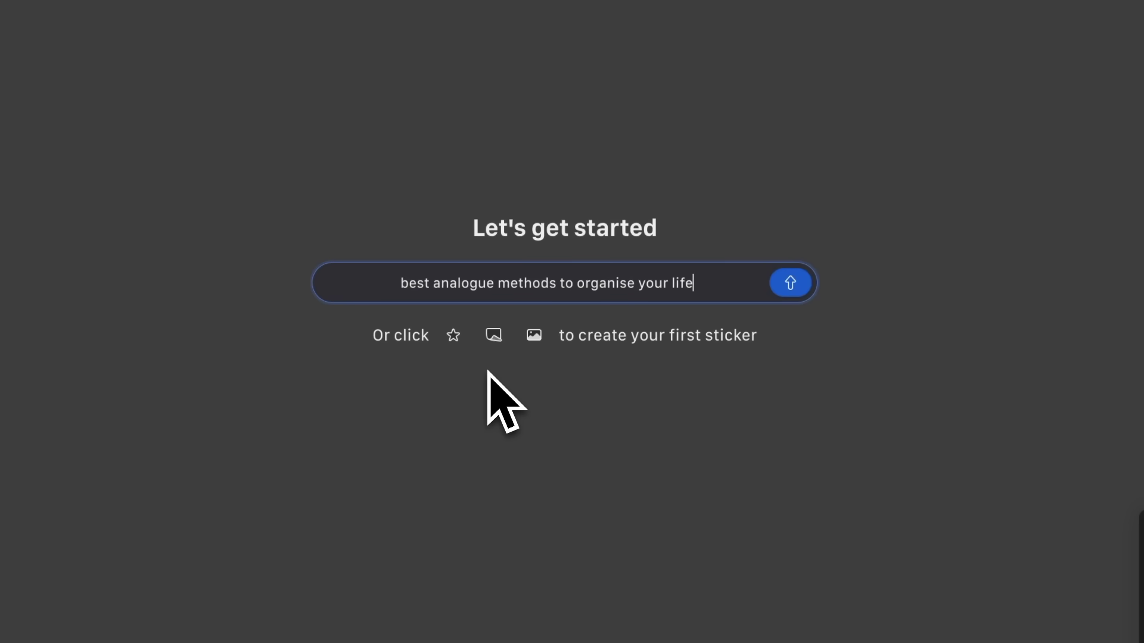
{"action": "key", "text": "Return"}
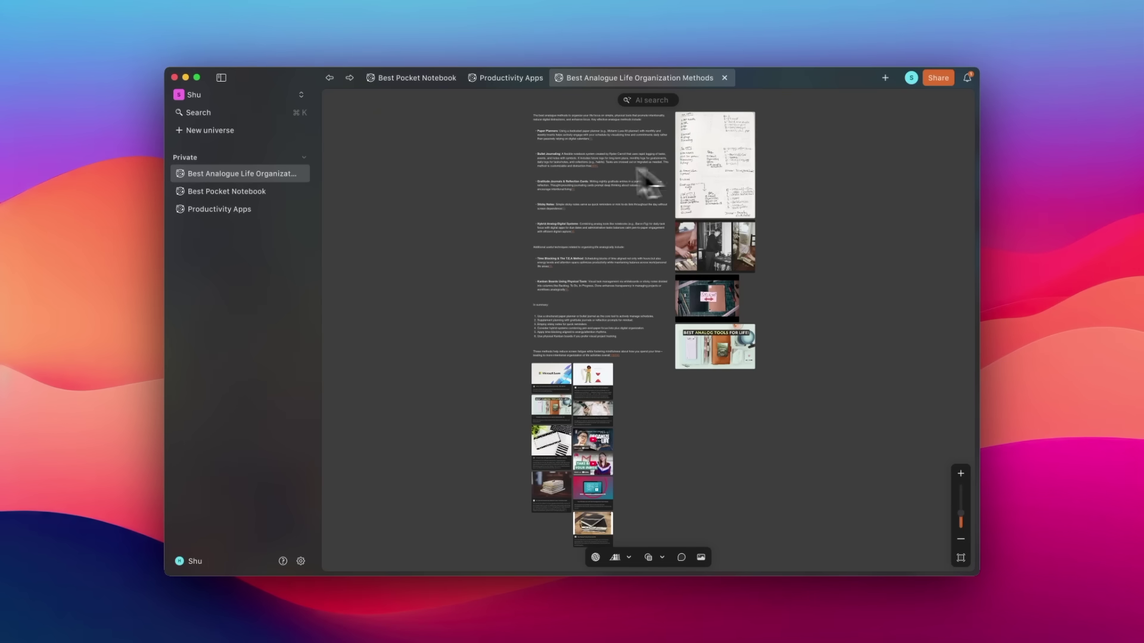
- Open the Medium article behind the open notebook photo and read down to its Capture section
{"action": "scroll", "coordinate": [622, 215], "scroll_direction": "up", "scroll_amount": 5}
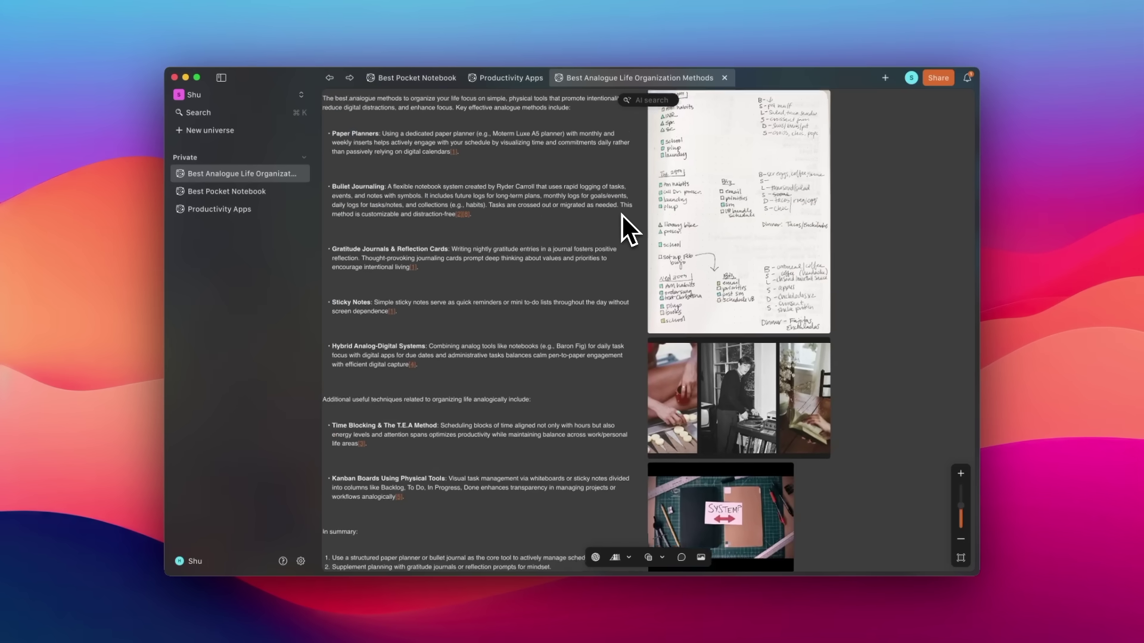
{"action": "left_click", "coordinate": [868, 306]}
{"action": "scroll", "coordinate": [649, 444], "scroll_direction": "down", "scroll_amount": 5}
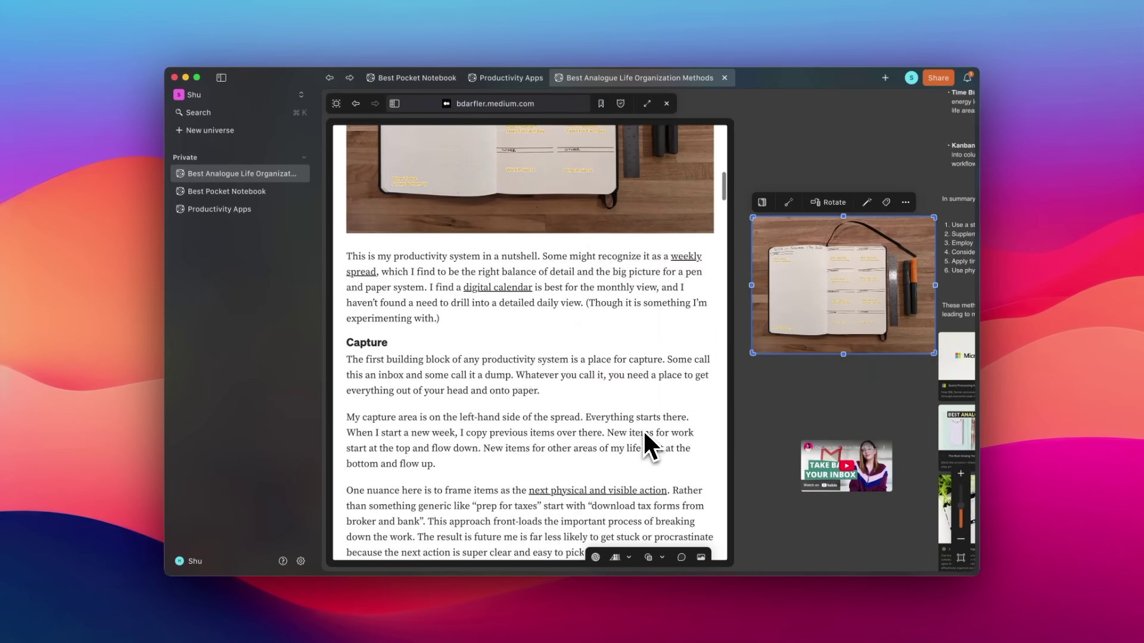
{"action": "scroll", "coordinate": [588, 337], "scroll_direction": "down", "scroll_amount": 2}
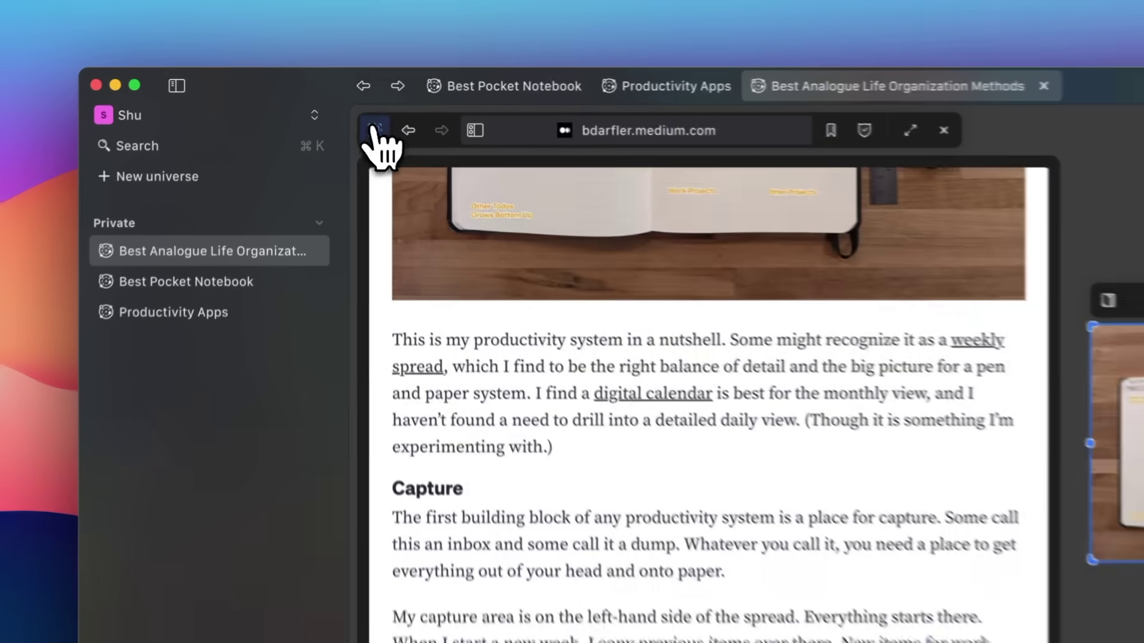
- Capture the article's weekly-spread paragraph onto the canvas below the notebook photo and open the captured text's source page
{"action": "left_click", "coordinate": [336, 103]}
{"action": "left_click", "coordinate": [416, 254]}
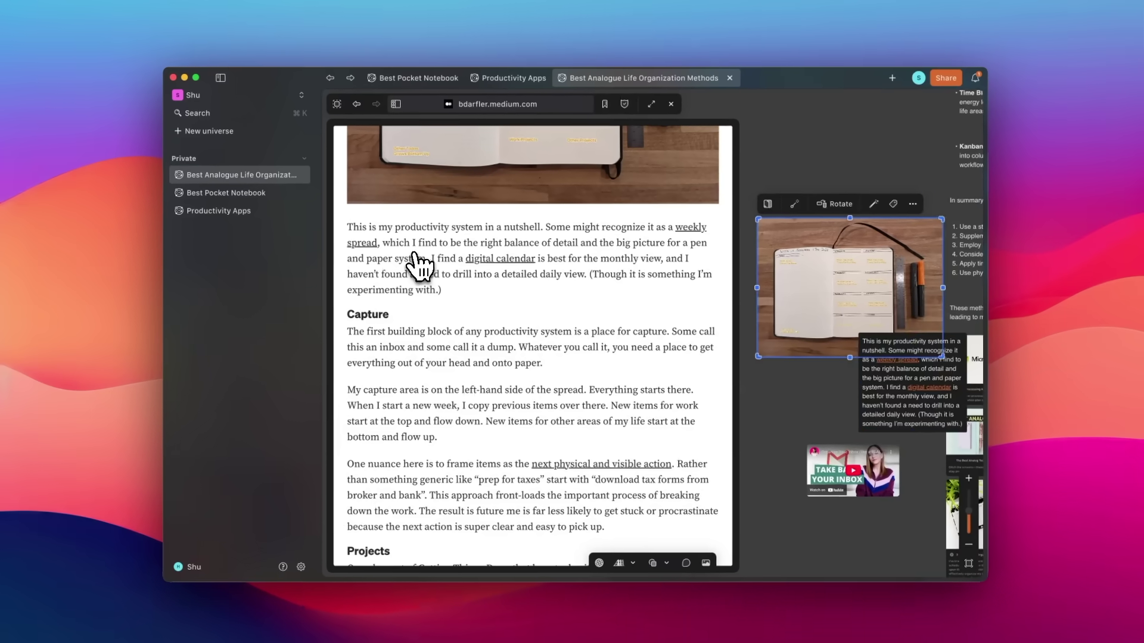
{"action": "left_click_drag", "start_coordinate": [931, 419], "coordinate": [901, 416]}
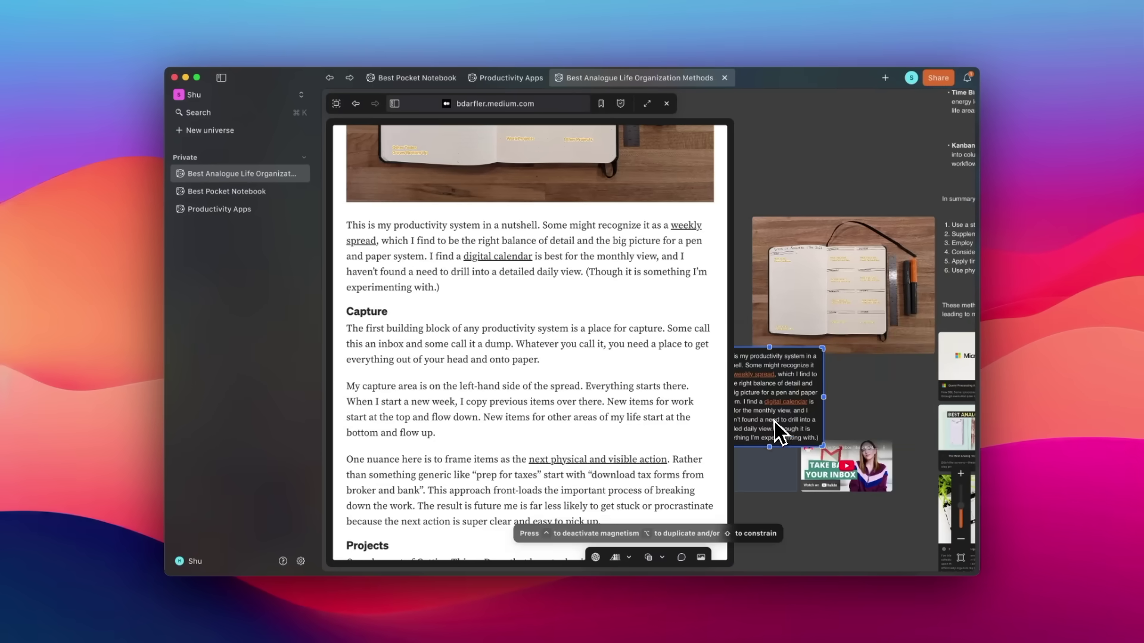
{"action": "left_click_drag", "start_coordinate": [781, 431], "coordinate": [785, 434]}
{"action": "scroll", "coordinate": [823, 426], "scroll_direction": "left", "scroll_amount": 2}
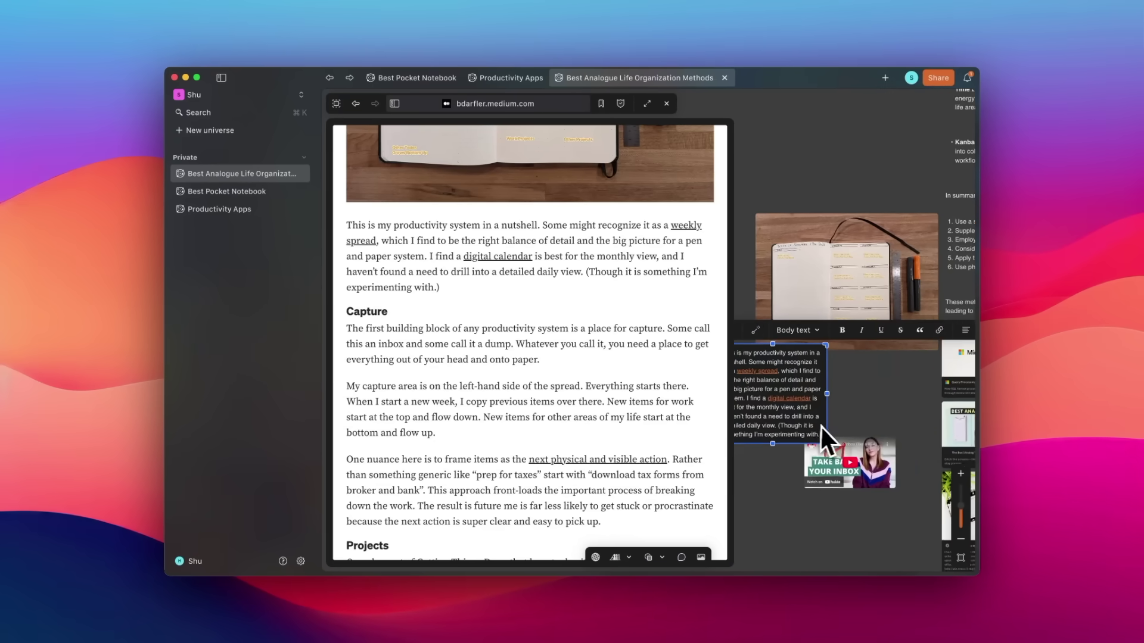
{"action": "left_click", "coordinate": [796, 304]}
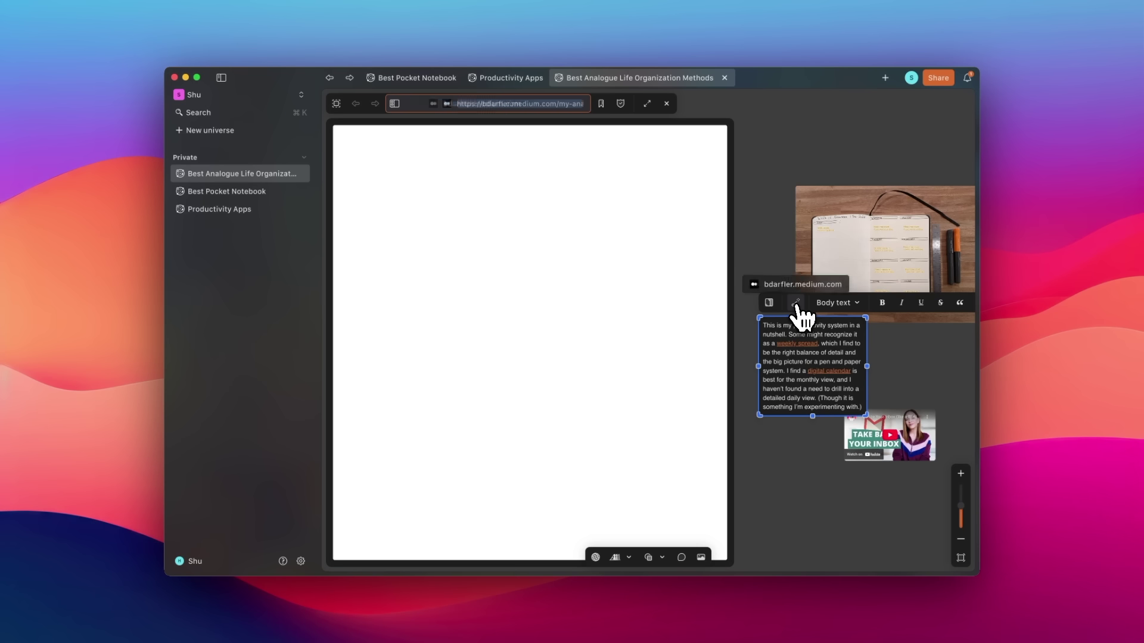
{"action": "scroll", "coordinate": [840, 320], "scroll_direction": "right", "scroll_amount": 2}
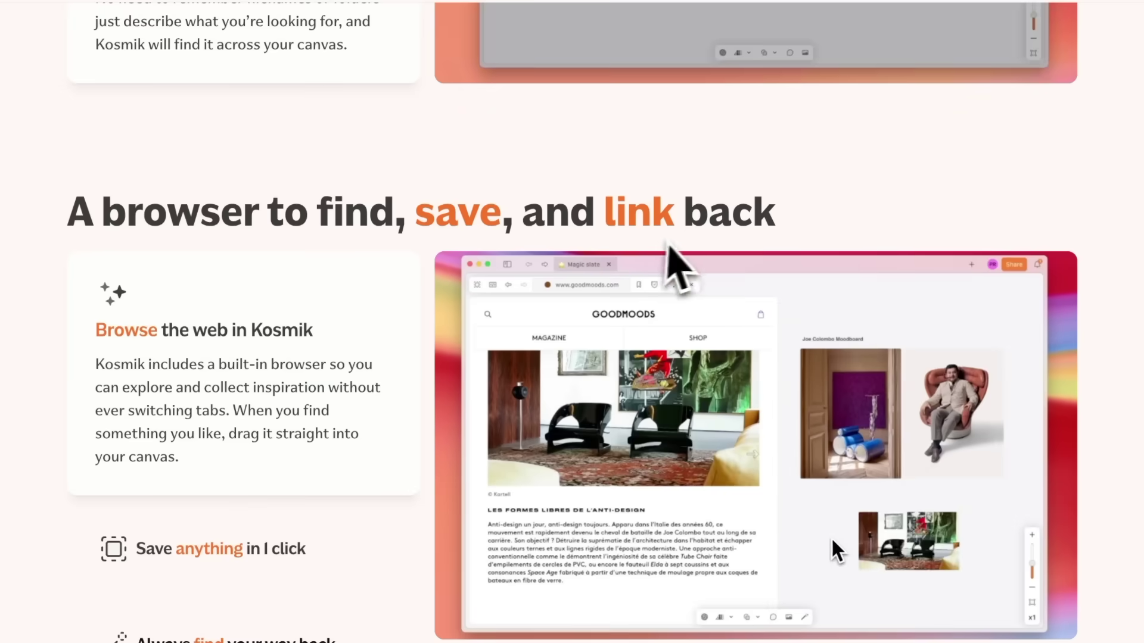
{"action": "scroll", "coordinate": [676, 255], "scroll_direction": "down", "scroll_amount": 2}
{"action": "scroll", "coordinate": [684, 241], "scroll_direction": "down", "scroll_amount": 1}
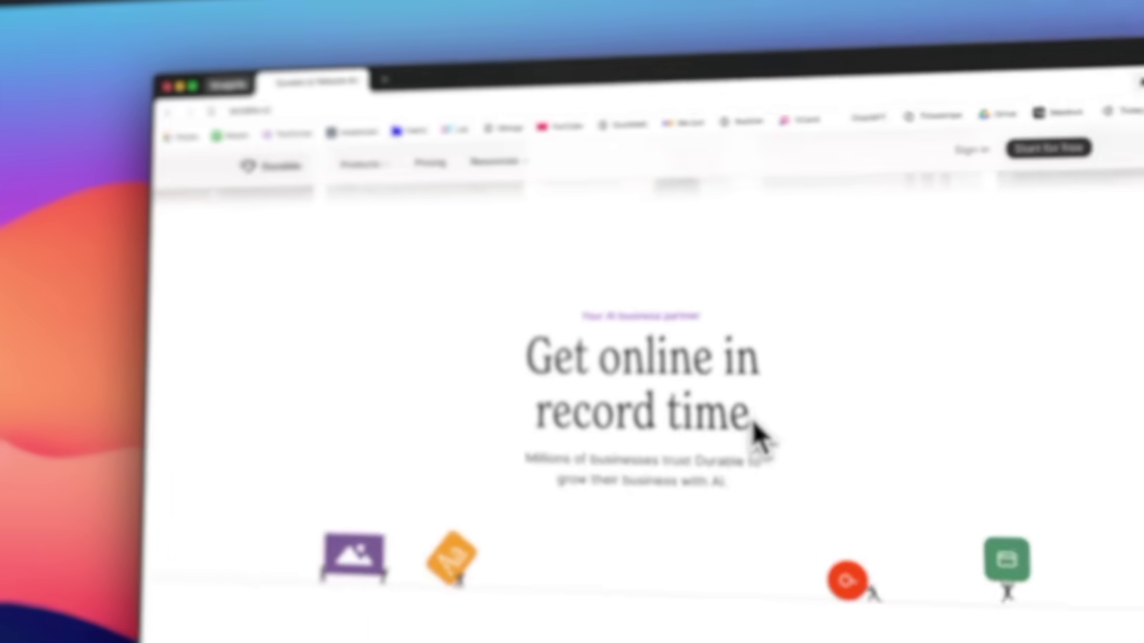
- Switch to Durable, start a website for a pet business and use the suggested business name PawsitiveTokyo
{"action": "type", "text": "a website for a pet"}
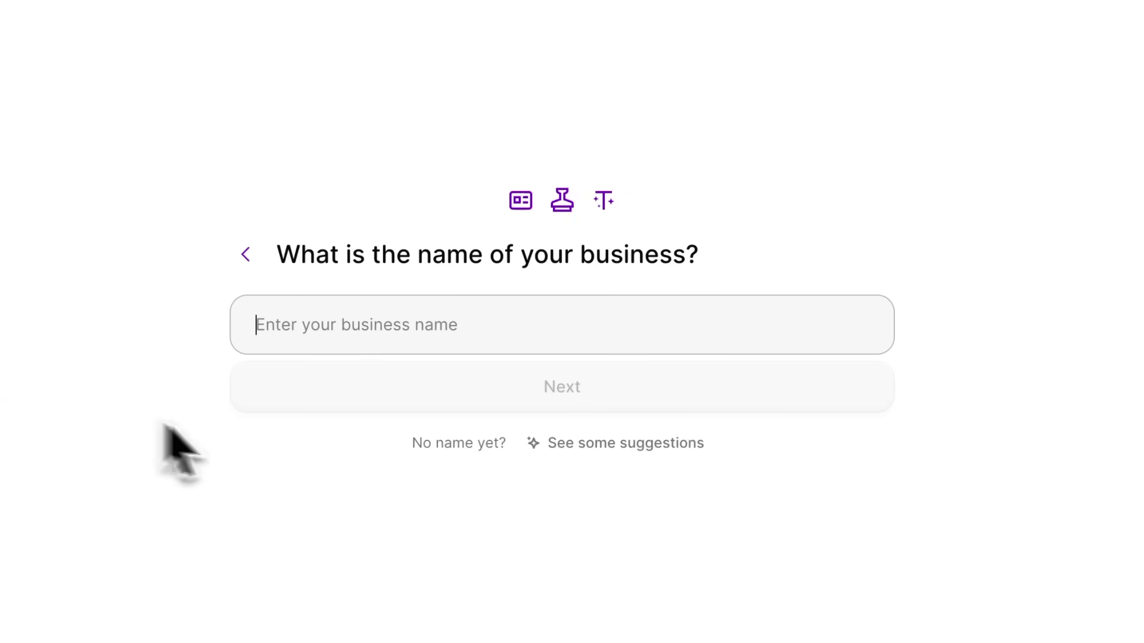
{"action": "left_click", "coordinate": [580, 444]}
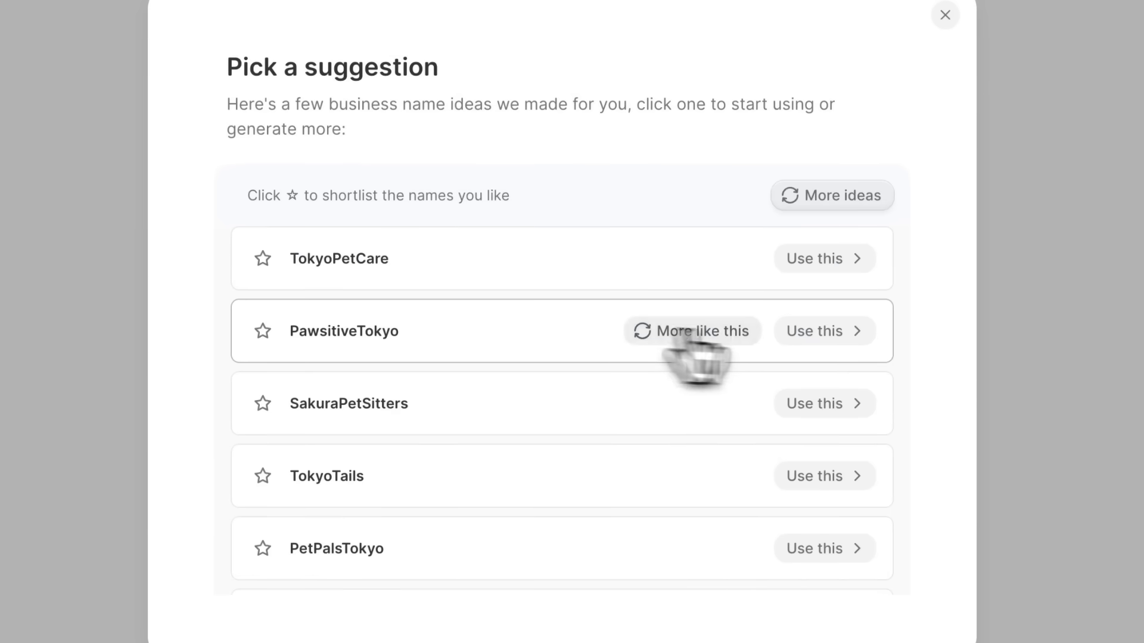
{"action": "left_click", "coordinate": [821, 333]}
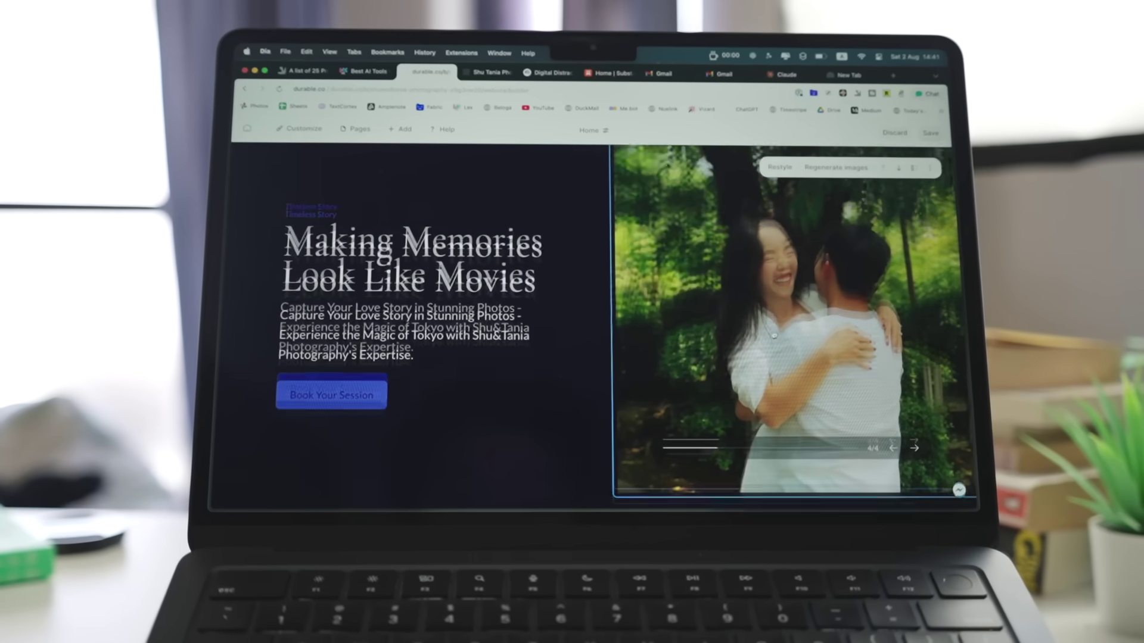
- Browse the Content section types for a new section below the photography site's header and open the template switcher
{"action": "scroll", "coordinate": [510, 332], "scroll_direction": "down", "scroll_amount": 8}
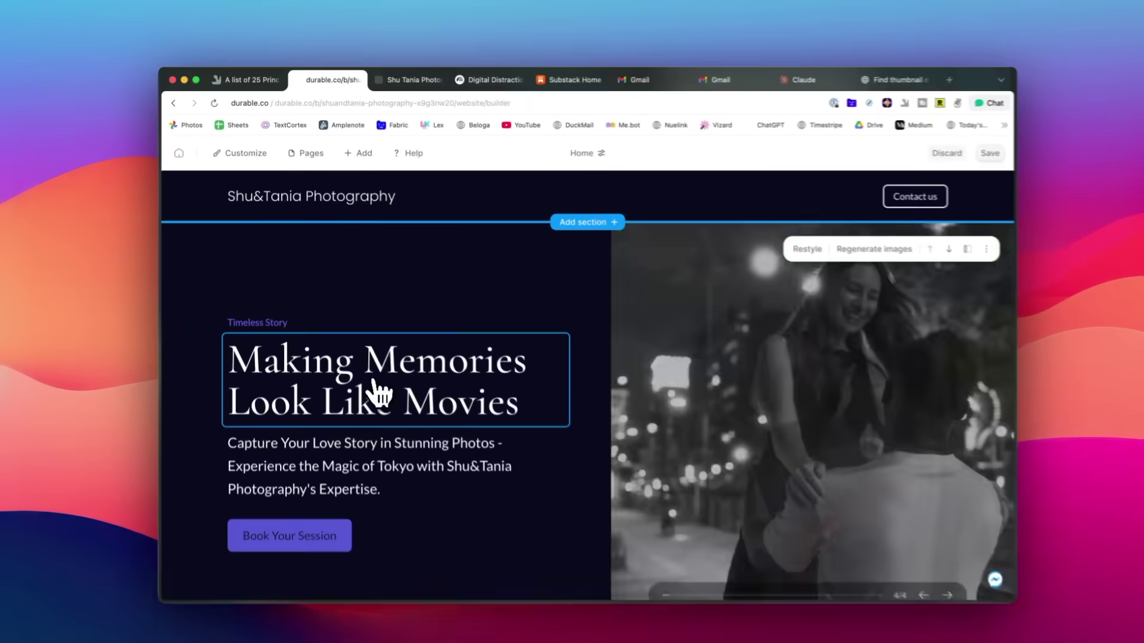
{"action": "scroll", "coordinate": [555, 296], "scroll_direction": "up", "scroll_amount": 3}
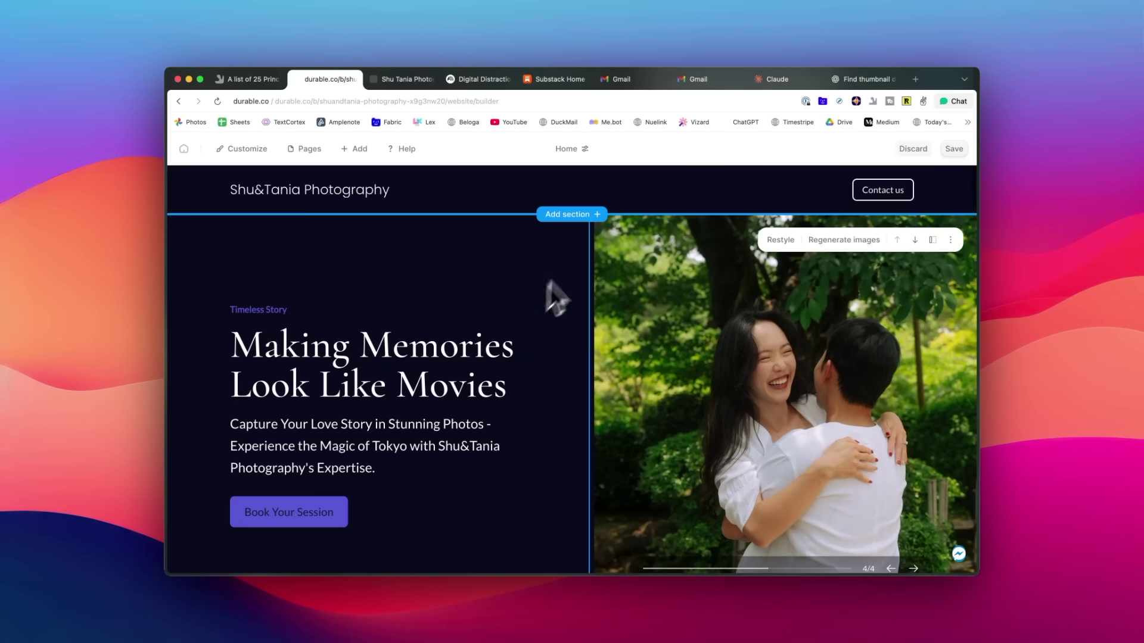
{"action": "left_click", "coordinate": [571, 214]}
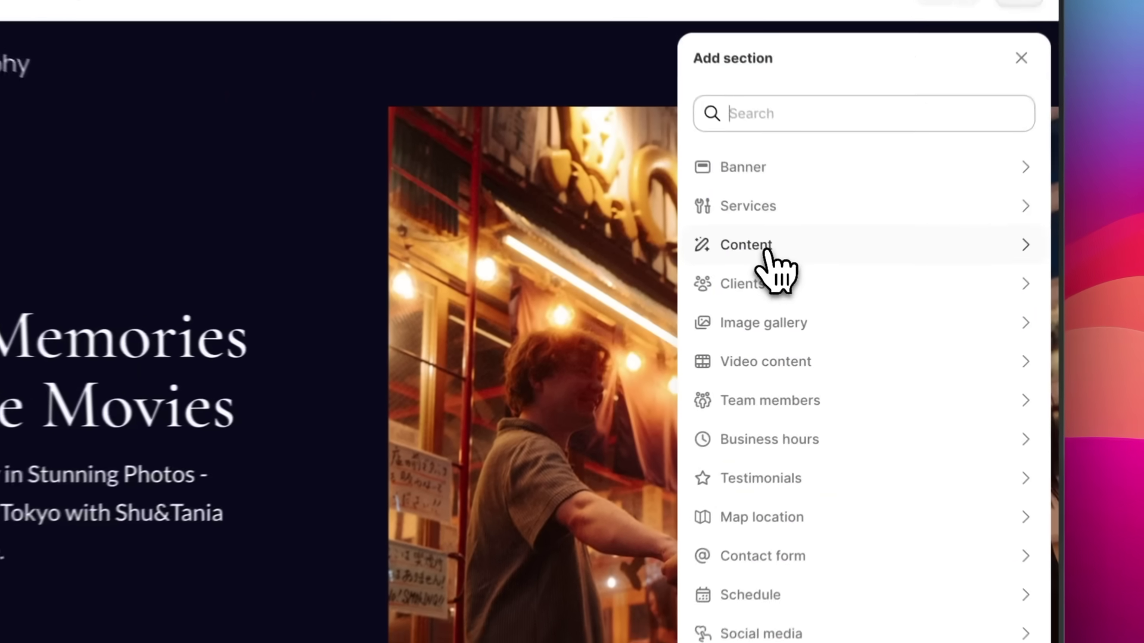
{"action": "left_click", "coordinate": [803, 294]}
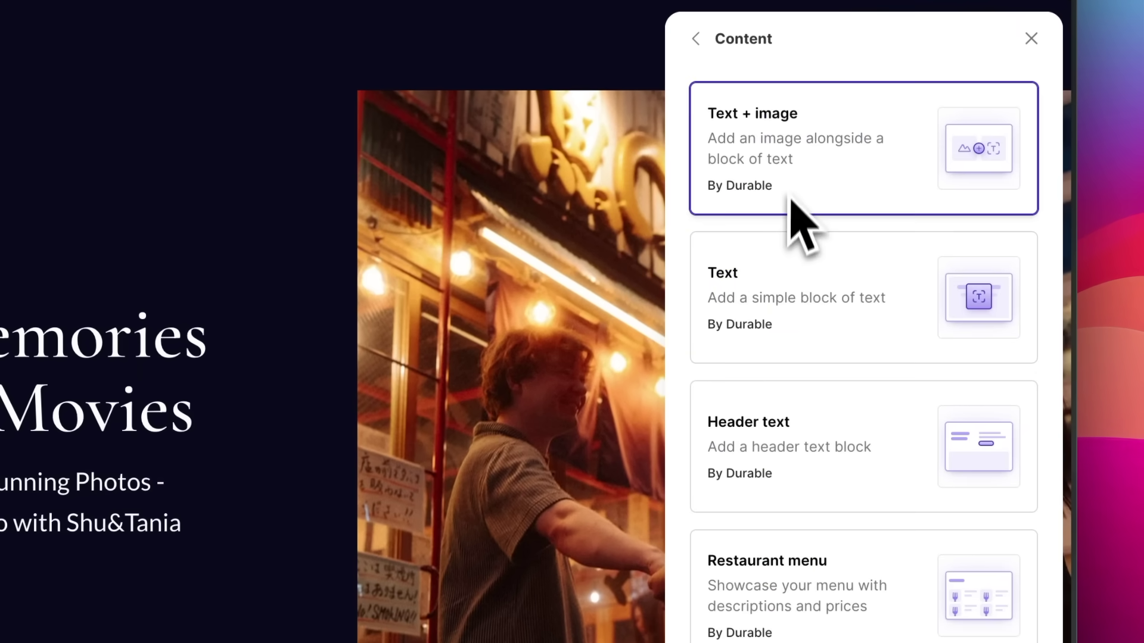
{"action": "scroll", "coordinate": [801, 356], "scroll_direction": "down", "scroll_amount": 3}
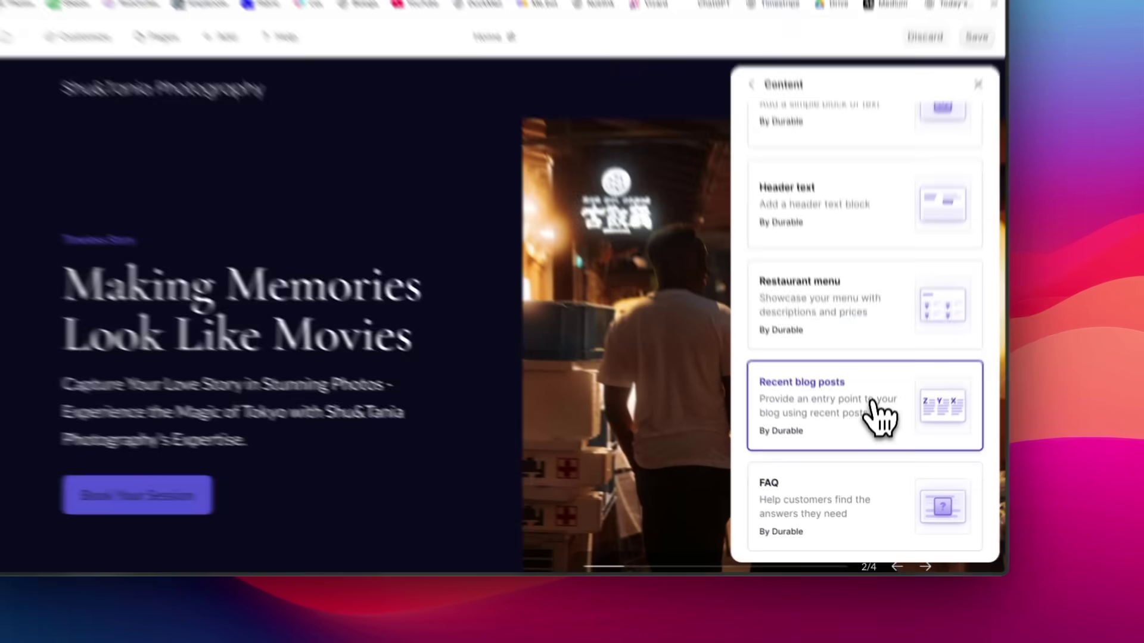
{"action": "left_click", "coordinate": [872, 318]}
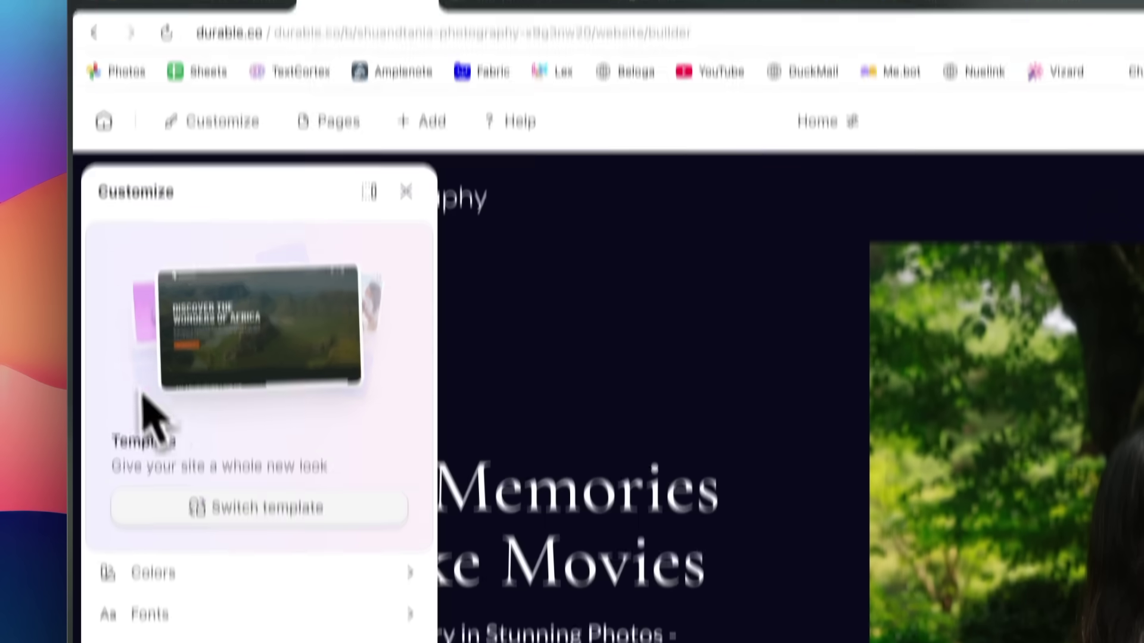
{"action": "left_click", "coordinate": [324, 507]}
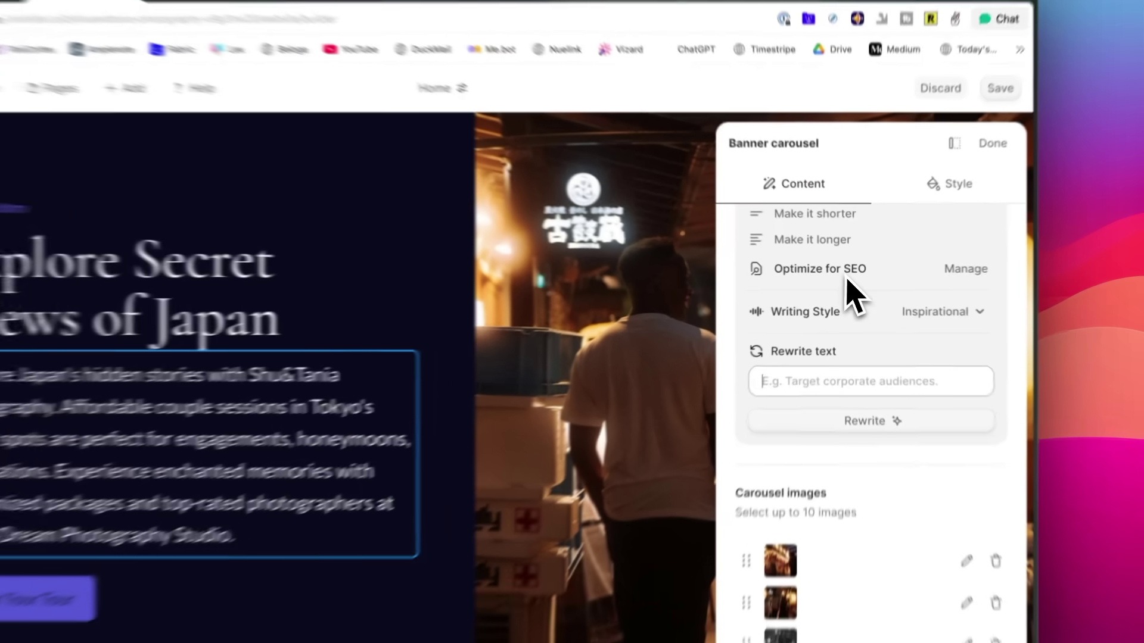
- Optimize the banner carousel's subtext for SEO with the AI text options
{"action": "left_click", "coordinate": [830, 276]}
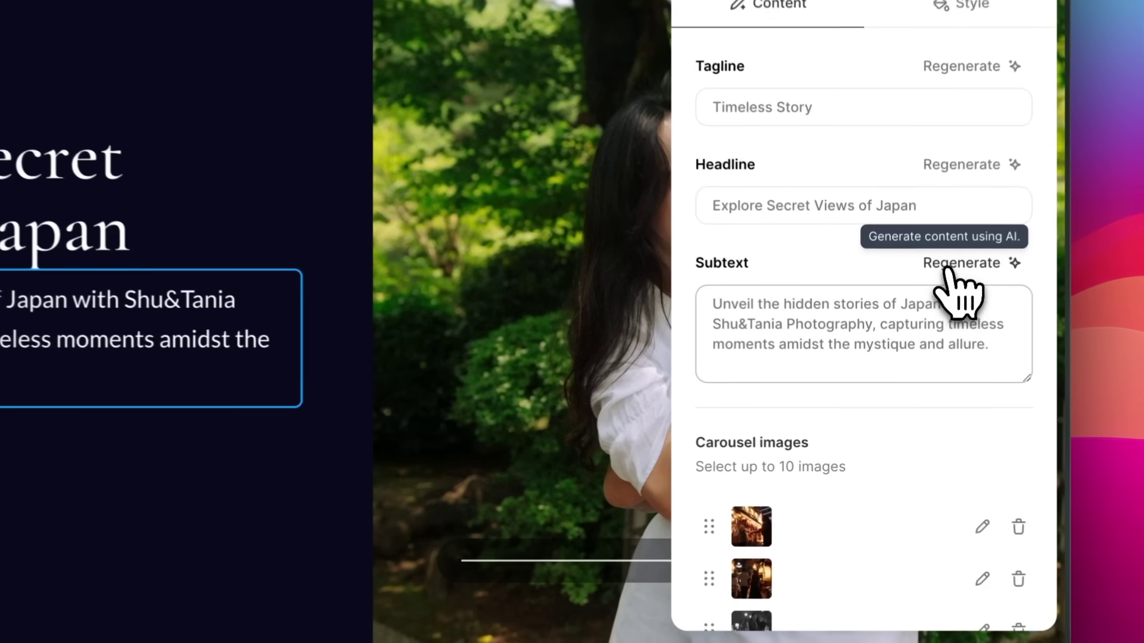
{"action": "left_click", "coordinate": [912, 360]}
{"action": "scroll", "coordinate": [931, 269], "scroll_direction": "down", "scroll_amount": 3}
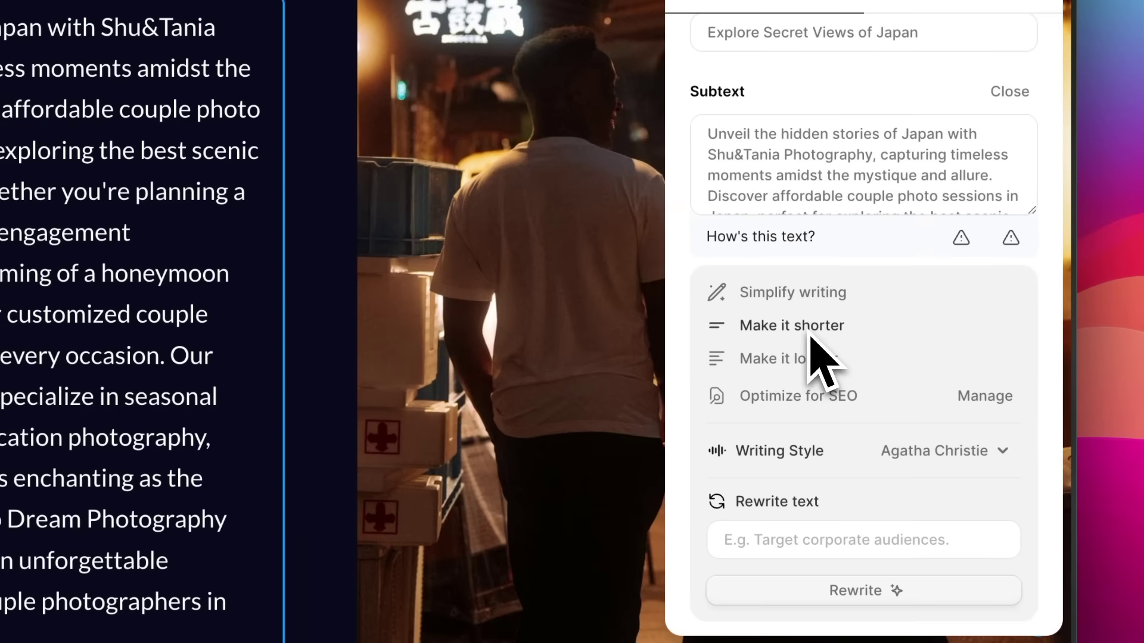
- Set the banner subtext's writing style to Inspirational and make the text shorter
{"action": "left_click", "coordinate": [980, 450]}
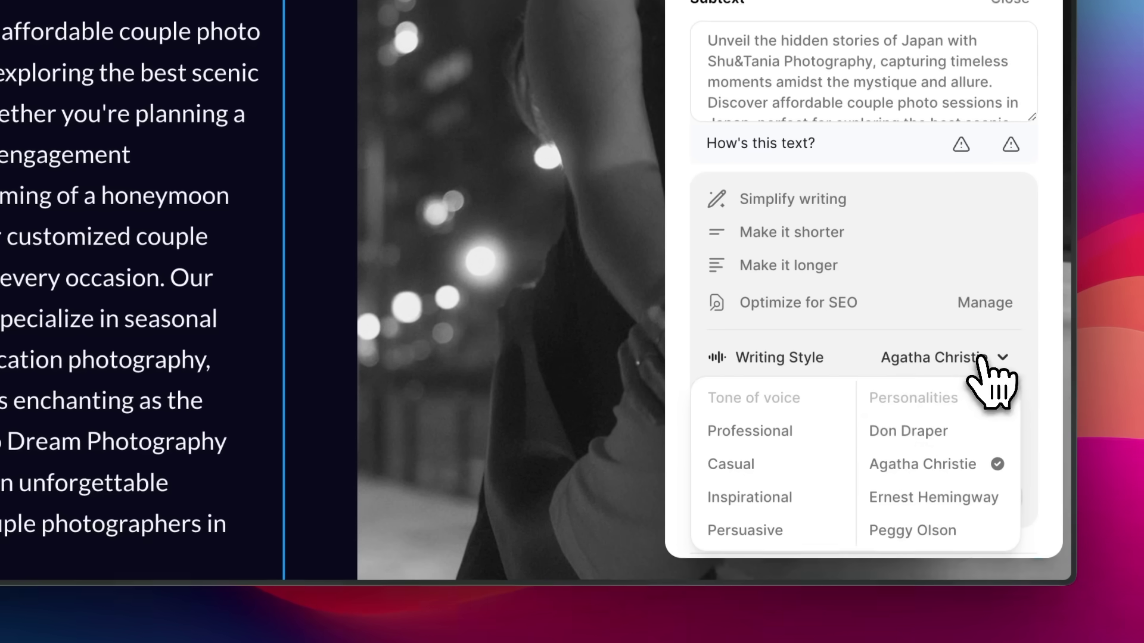
{"action": "left_click", "coordinate": [755, 488]}
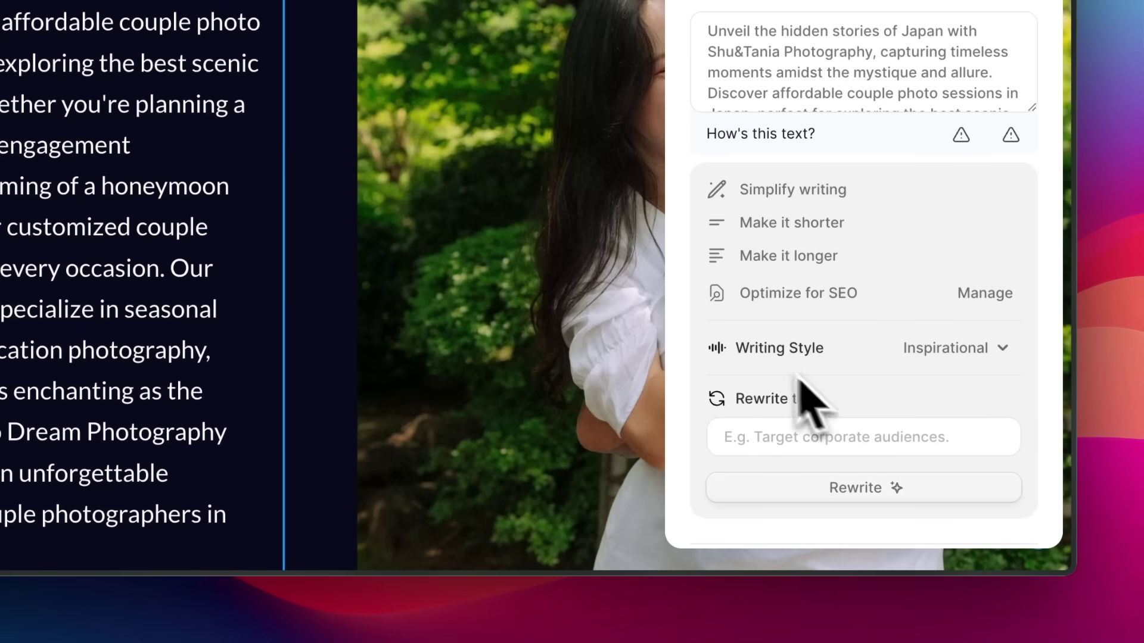
{"action": "left_click", "coordinate": [827, 224]}
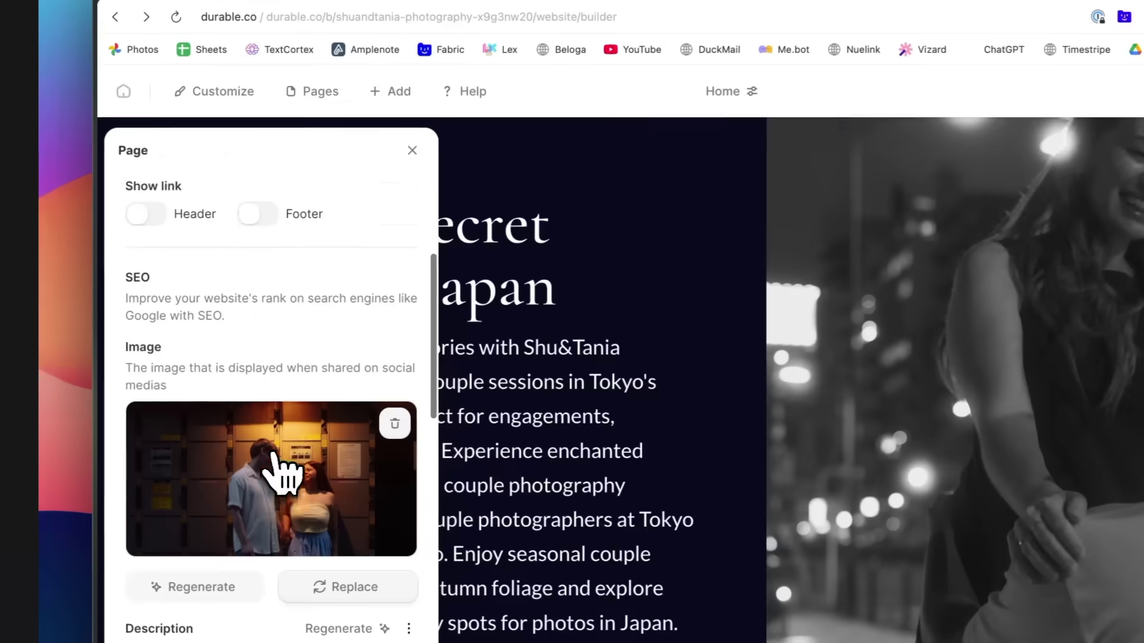
- Examine the home page's SEO image, meta description, canonical and sitemap settings
{"action": "scroll", "coordinate": [280, 471], "scroll_direction": "down", "scroll_amount": 1}
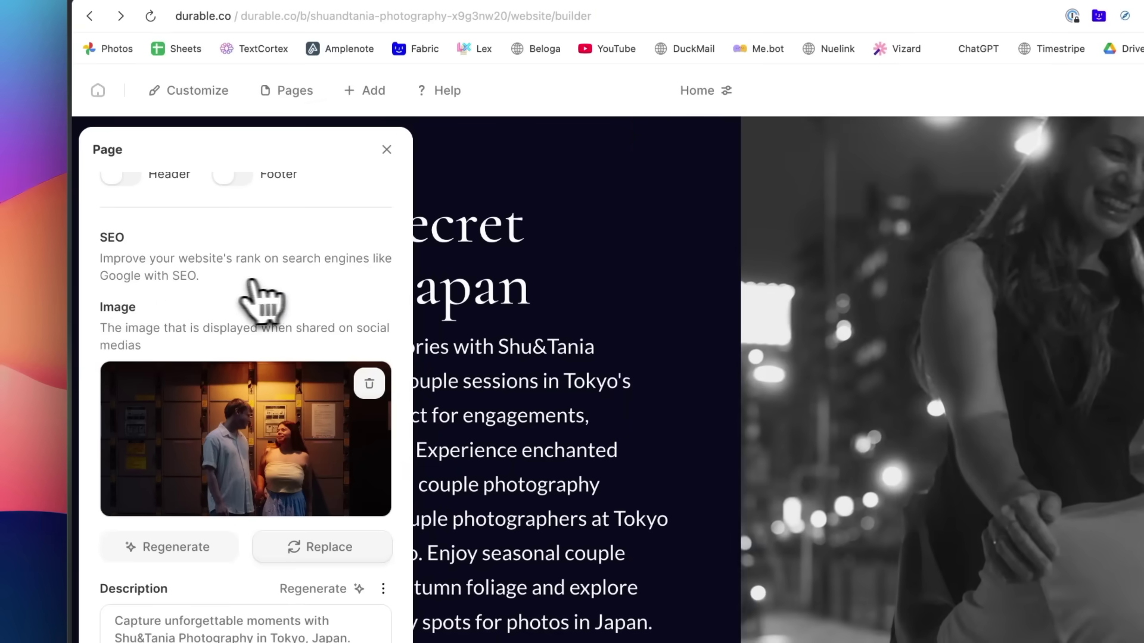
{"action": "scroll", "coordinate": [133, 298], "scroll_direction": "down", "scroll_amount": 6}
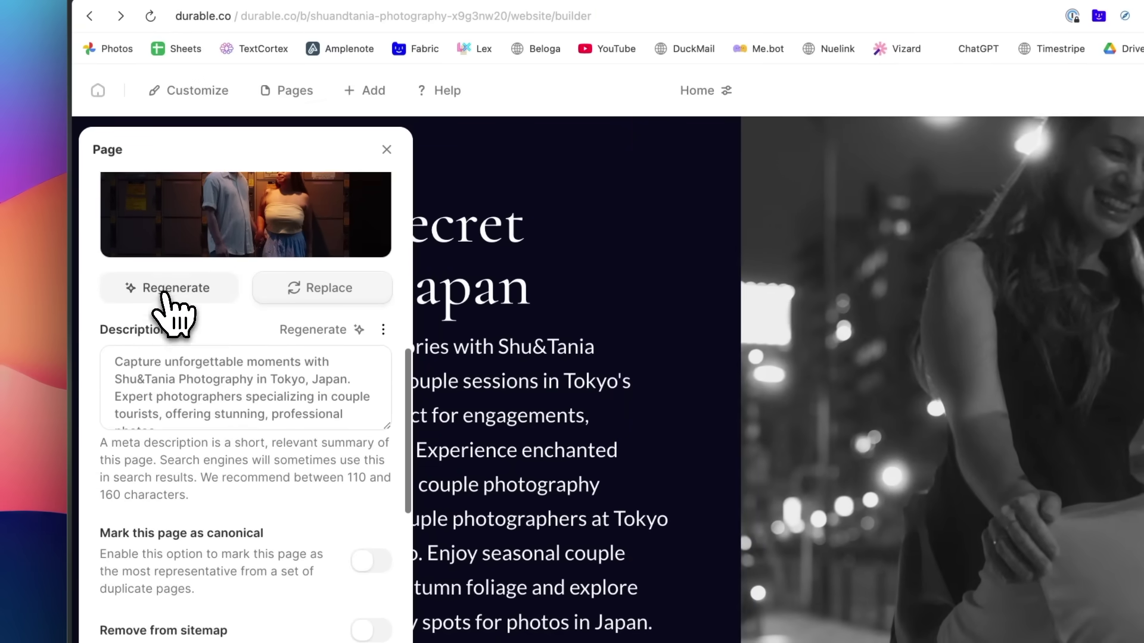
{"action": "scroll", "coordinate": [203, 438], "scroll_direction": "down", "scroll_amount": 10}
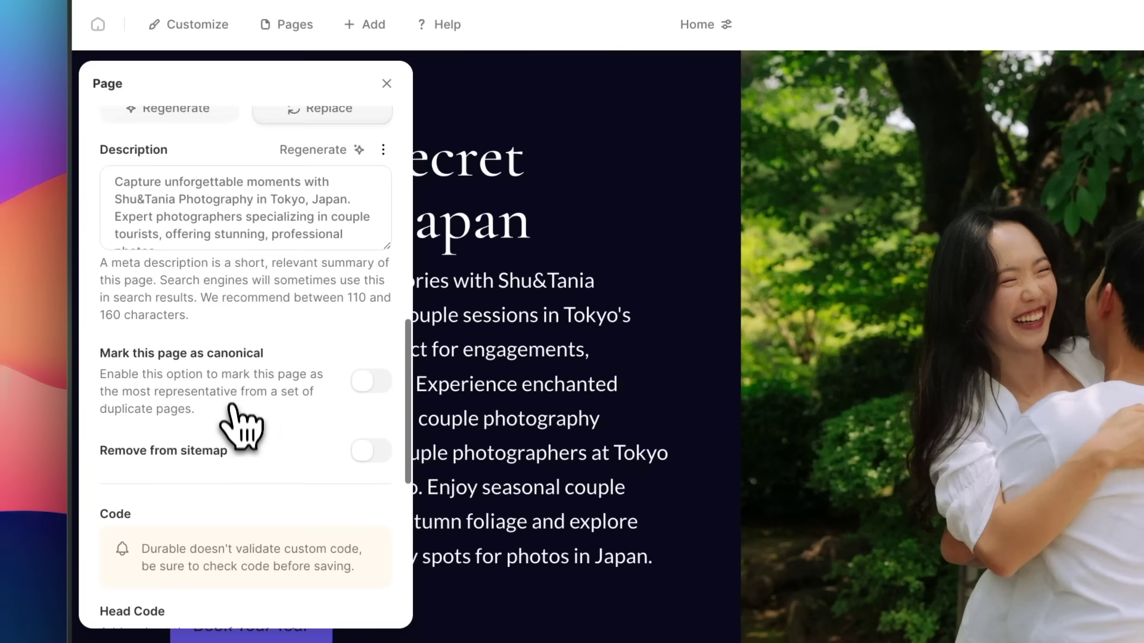
- Look through the remaining home page settings, including the custom code section
{"action": "scroll", "coordinate": [286, 460], "scroll_direction": "down", "scroll_amount": 3}
{"action": "scroll", "coordinate": [233, 460], "scroll_direction": "up", "scroll_amount": 8}
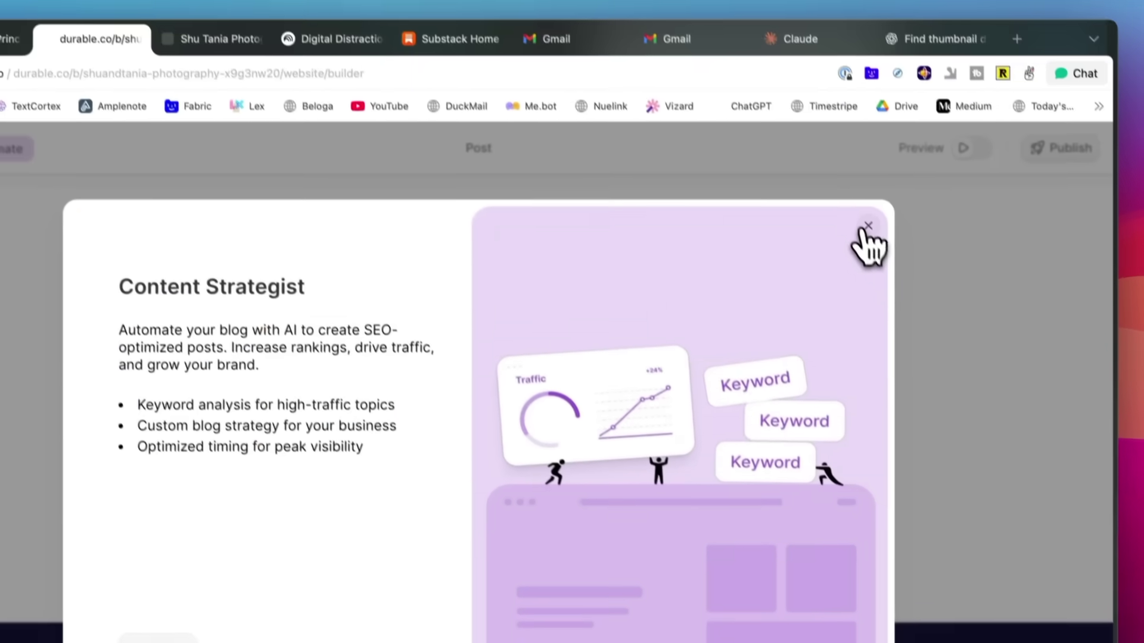
- Dismiss the Content Strategist introduction and browse the product overview on Durable's public homepage
{"action": "left_click", "coordinate": [946, 117]}
{"action": "scroll", "coordinate": [522, 262], "scroll_direction": "down", "scroll_amount": 2}
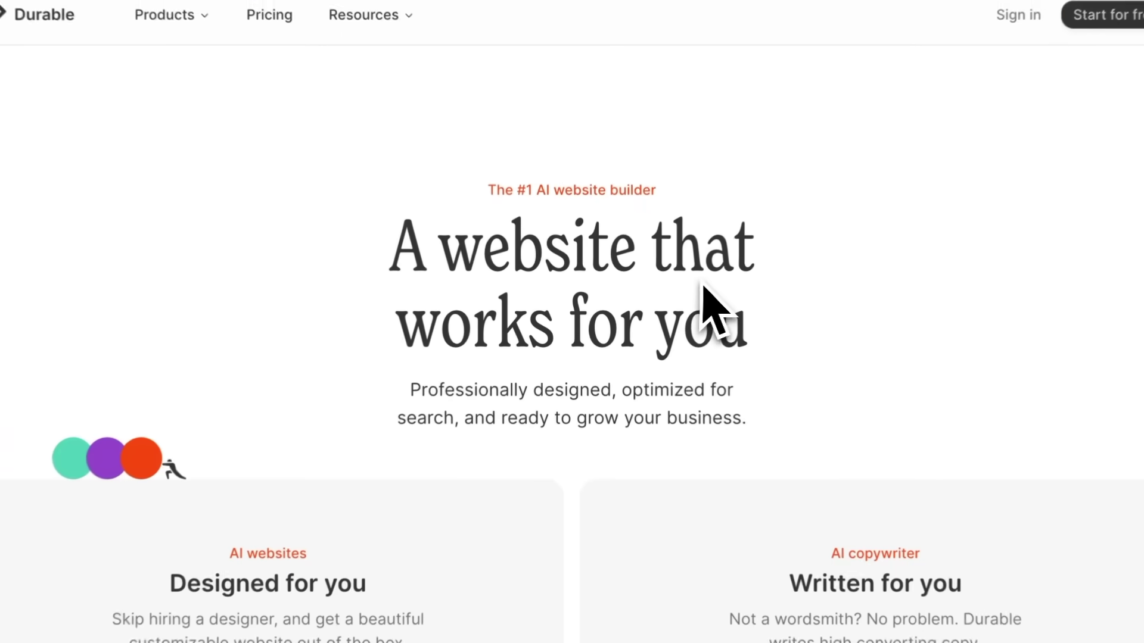
{"action": "scroll", "coordinate": [562, 467], "scroll_direction": "down", "scroll_amount": 8}
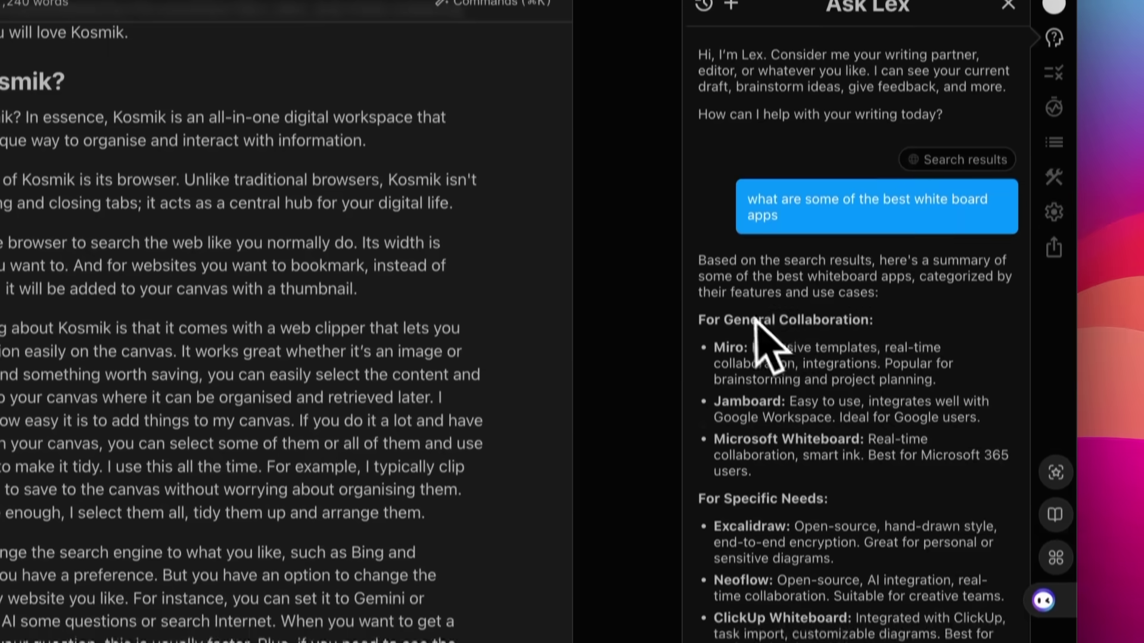
- Read through Lex's answer about the best whiteboard apps in the Ask Lex chat beside the Kosmik draft
{"action": "scroll", "coordinate": [861, 90], "scroll_direction": "down", "scroll_amount": 5}
{"action": "scroll", "coordinate": [861, 357], "scroll_direction": "down", "scroll_amount": 1}
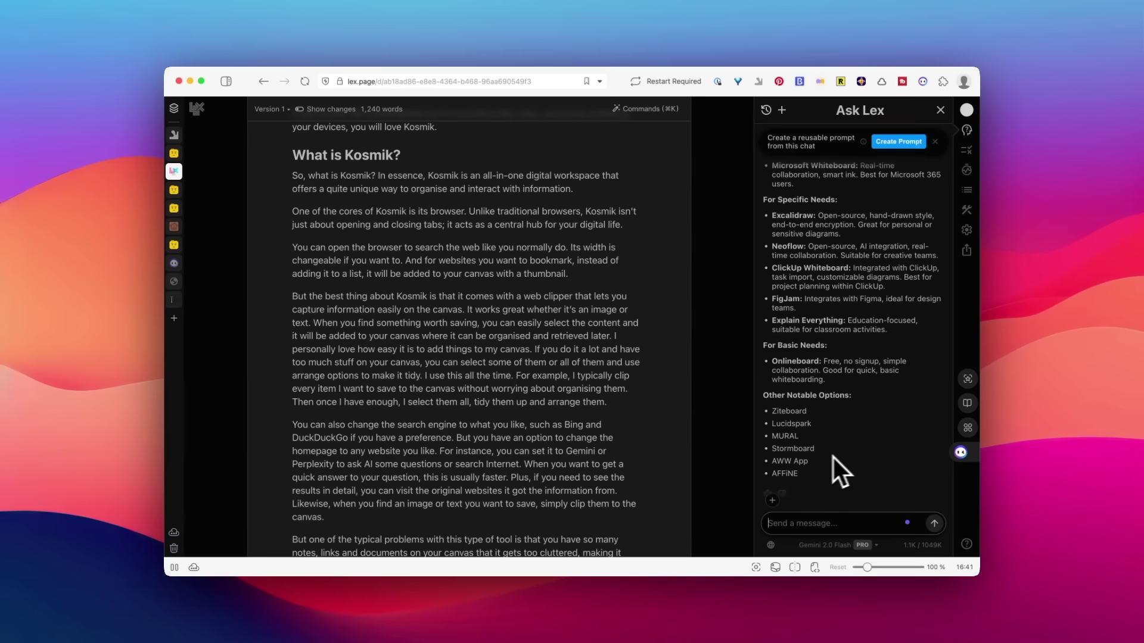
{"action": "scroll", "coordinate": [781, 252], "scroll_direction": "up", "scroll_amount": 3}
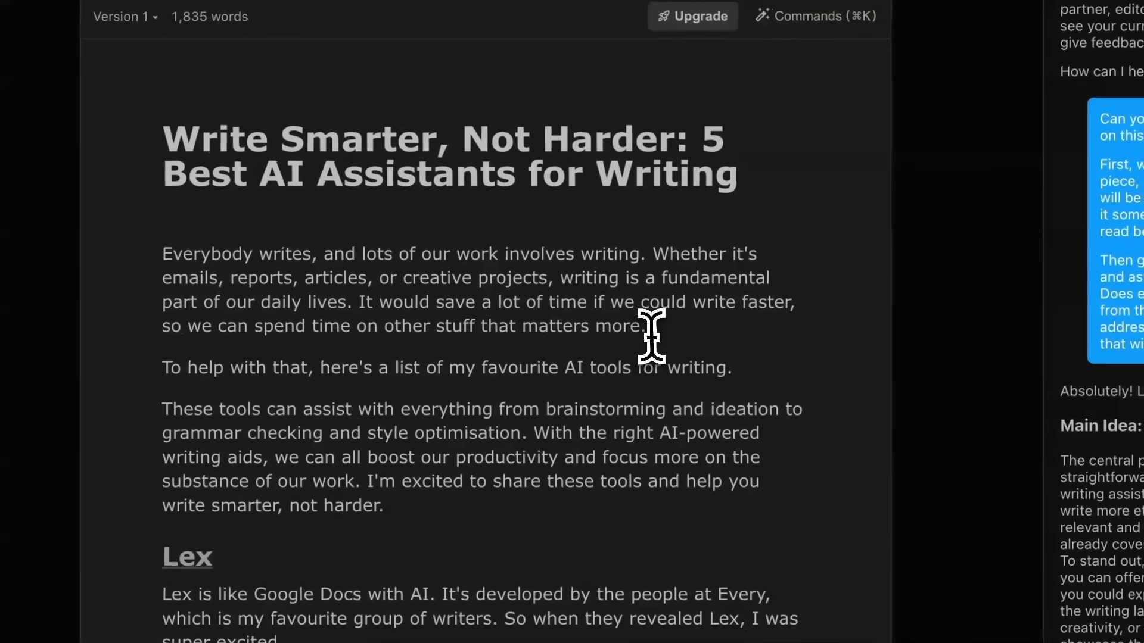
- Select the opening paragraph of the AI writing assistants draft and bring it into Ask Lex
{"action": "left_click_drag", "start_coordinate": [651, 328], "coordinate": [162, 253]}
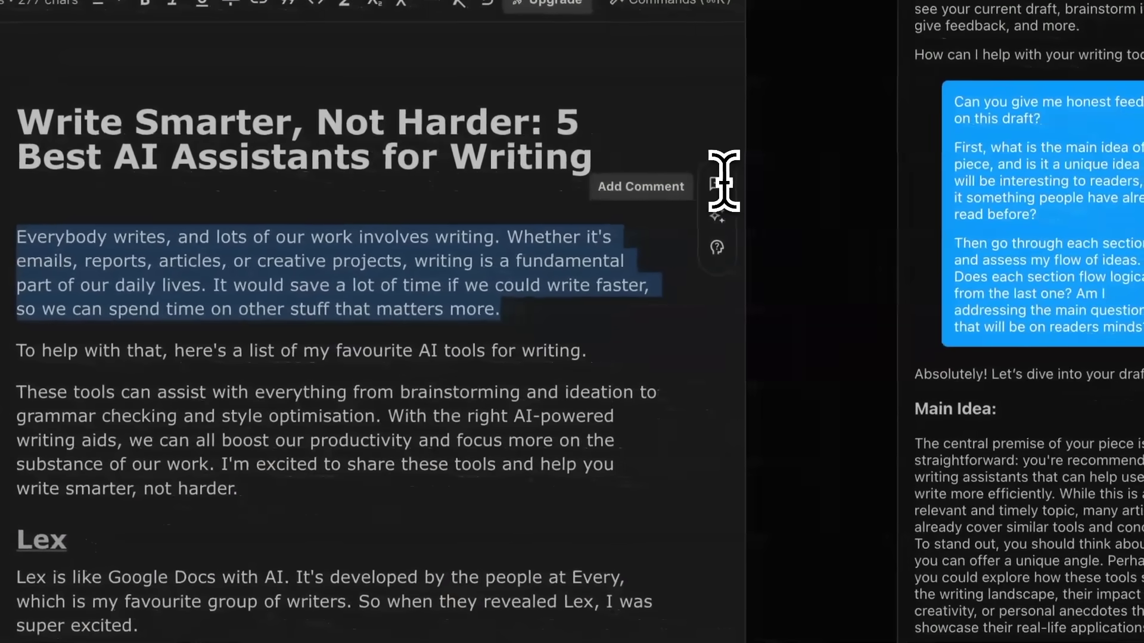
{"action": "left_click", "coordinate": [720, 259]}
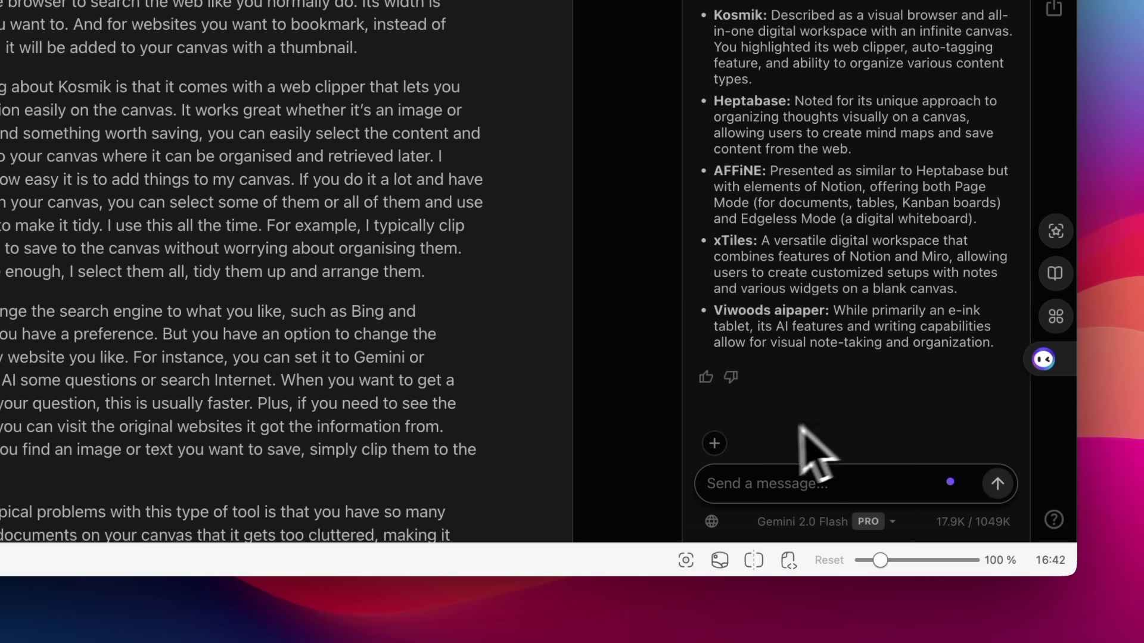
- Attach the Kosmik document to the Ask Lex chat and ask "where can I mention those tools in this script?"
{"action": "left_click", "coordinate": [714, 443]}
{"action": "left_click", "coordinate": [714, 398]}
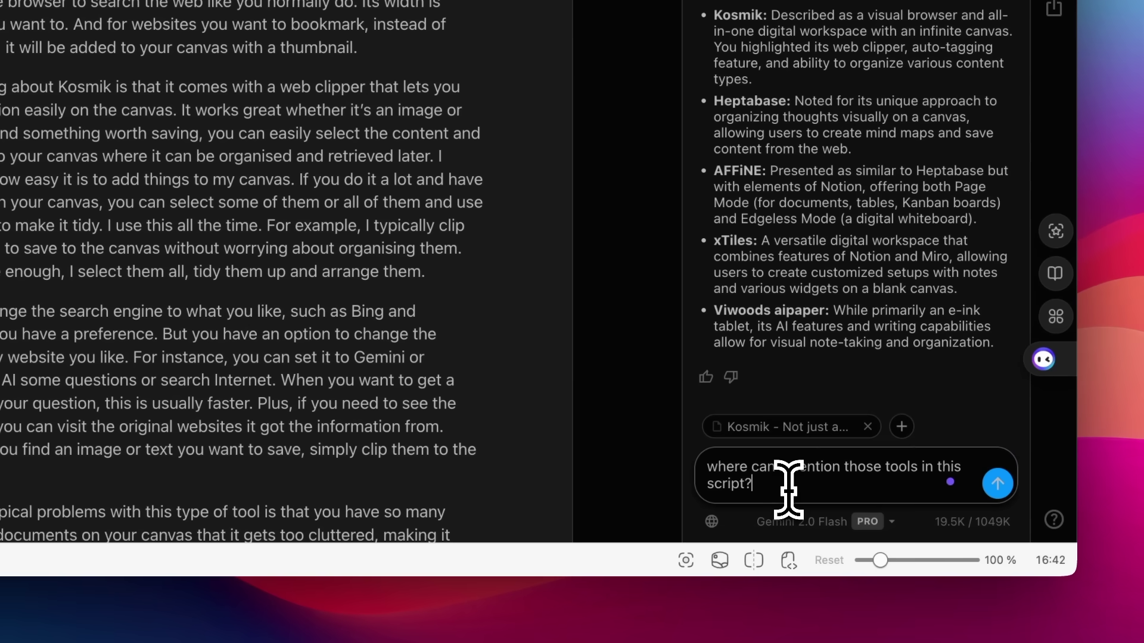
{"action": "key", "text": "Return"}
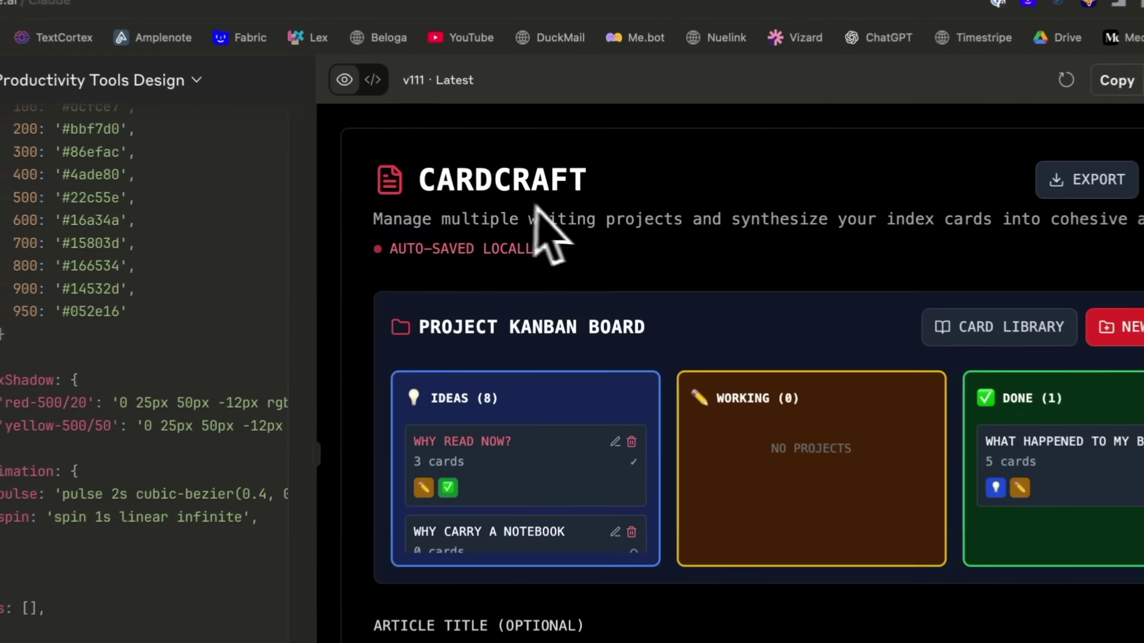
- In the CardCraft artifact in Claude, review the project kanban board, then open the card library and look through it
{"action": "scroll", "coordinate": [738, 244], "scroll_direction": "down", "scroll_amount": 1}
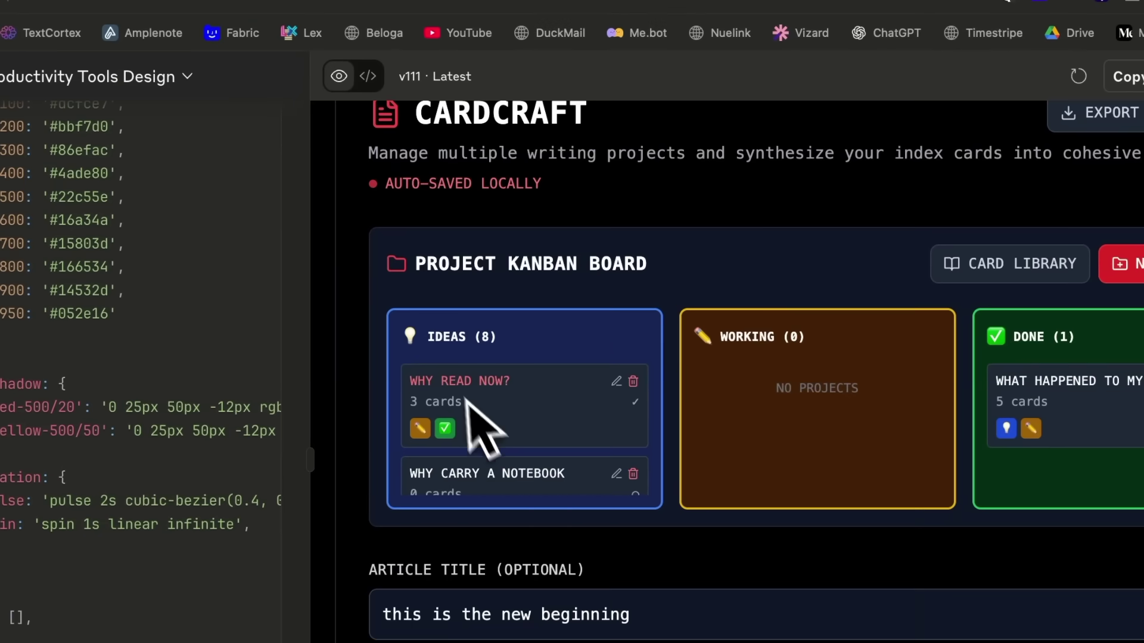
{"action": "scroll", "coordinate": [466, 403], "scroll_direction": "down", "scroll_amount": 4}
{"action": "left_click", "coordinate": [1001, 265]}
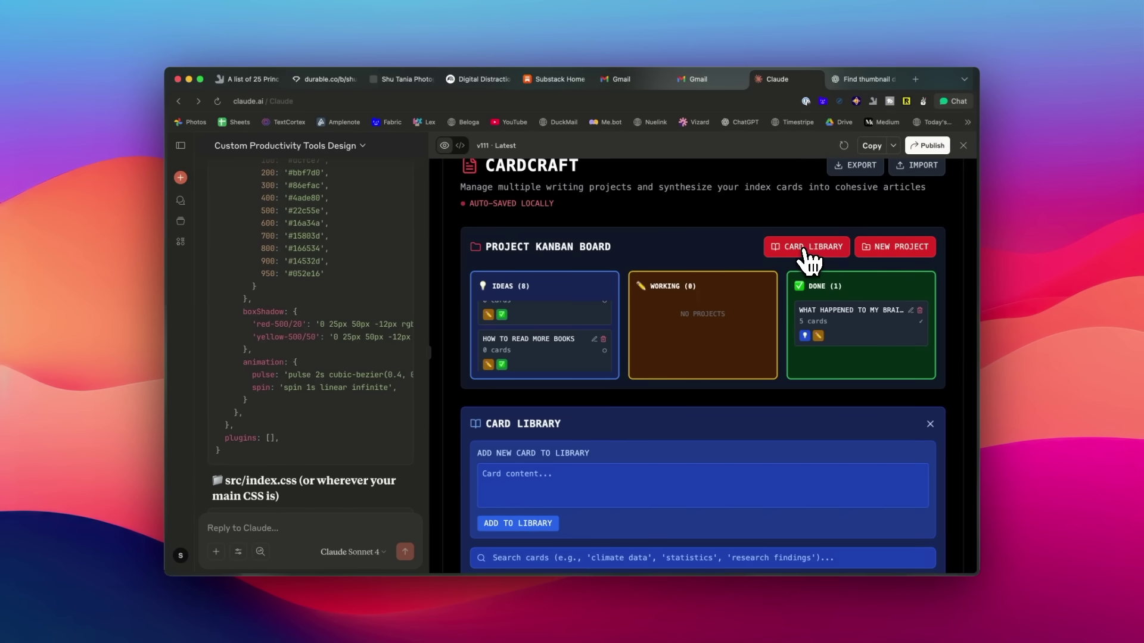
{"action": "scroll", "coordinate": [596, 358], "scroll_direction": "down", "scroll_amount": 5}
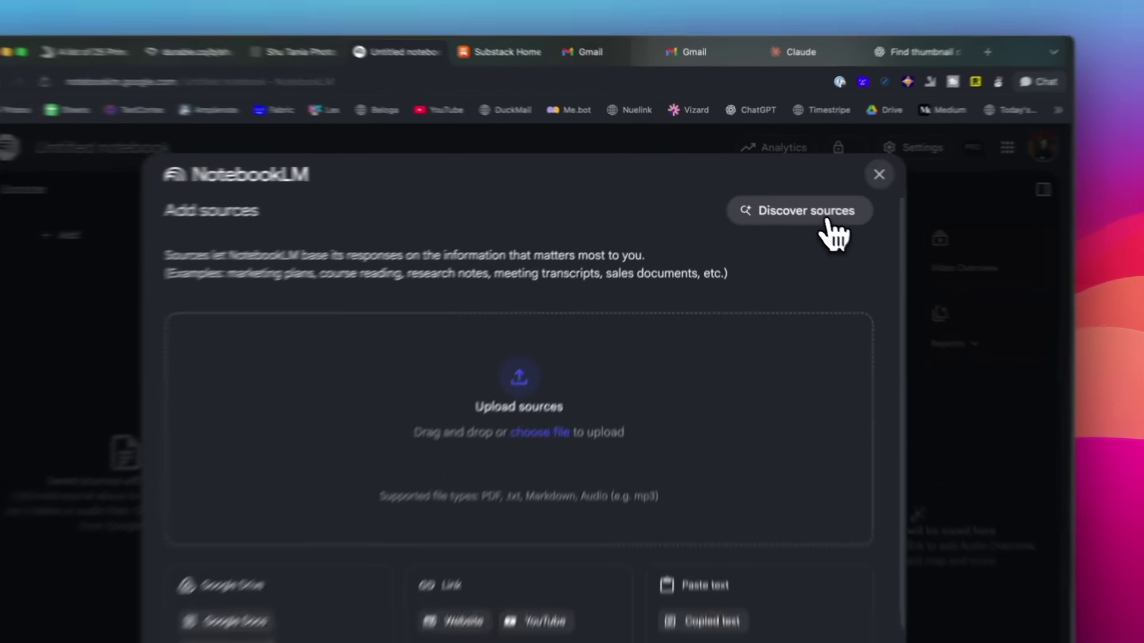
- In a new NotebookLM notebook, discover sources on "why people can't read books now"
{"action": "left_click", "coordinate": [805, 179]}
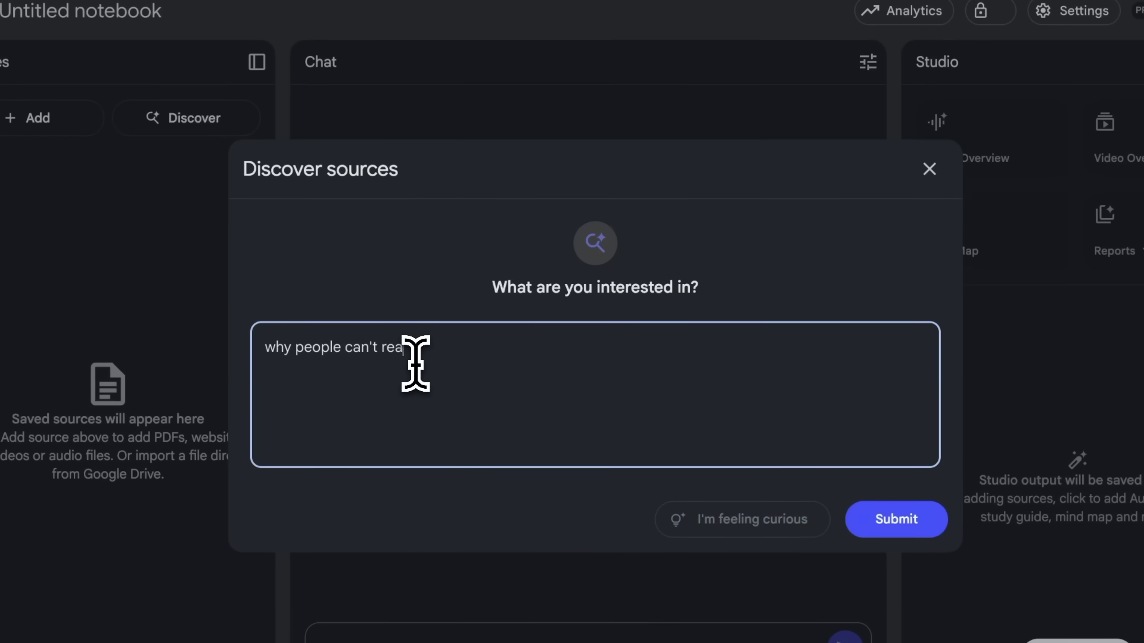
{"action": "type", "text": "why people can't read books now"}
{"action": "left_click", "coordinate": [896, 518]}
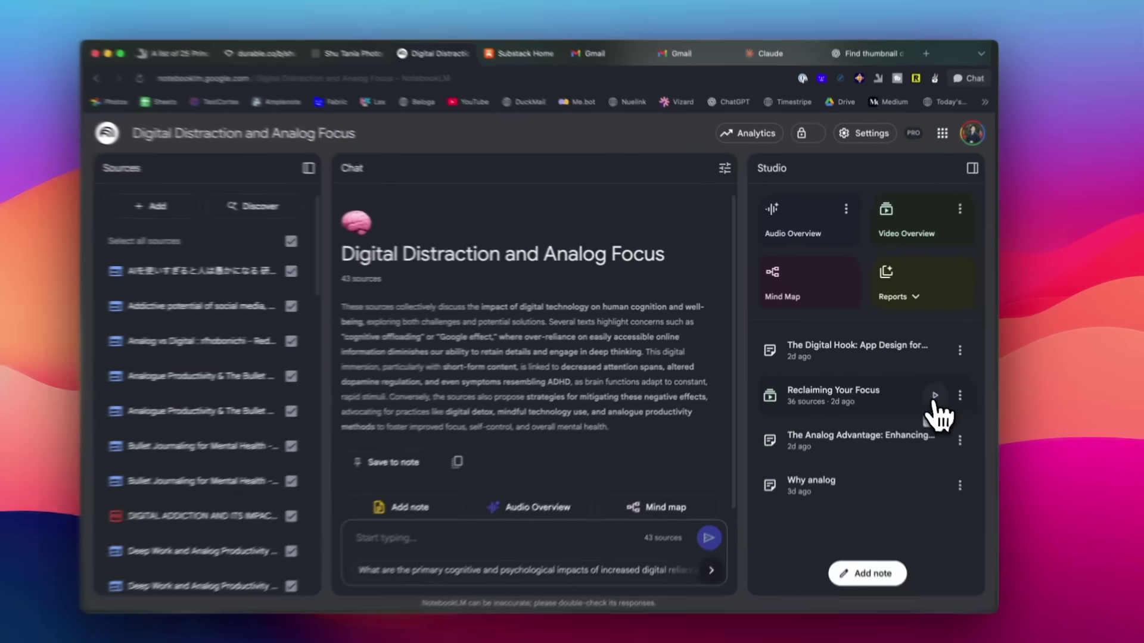
- Open the Reclaiming Your Focus video overview in the Digital Distraction and Analog Focus notebook and skip forward in it
{"action": "left_click", "coordinate": [984, 448]}
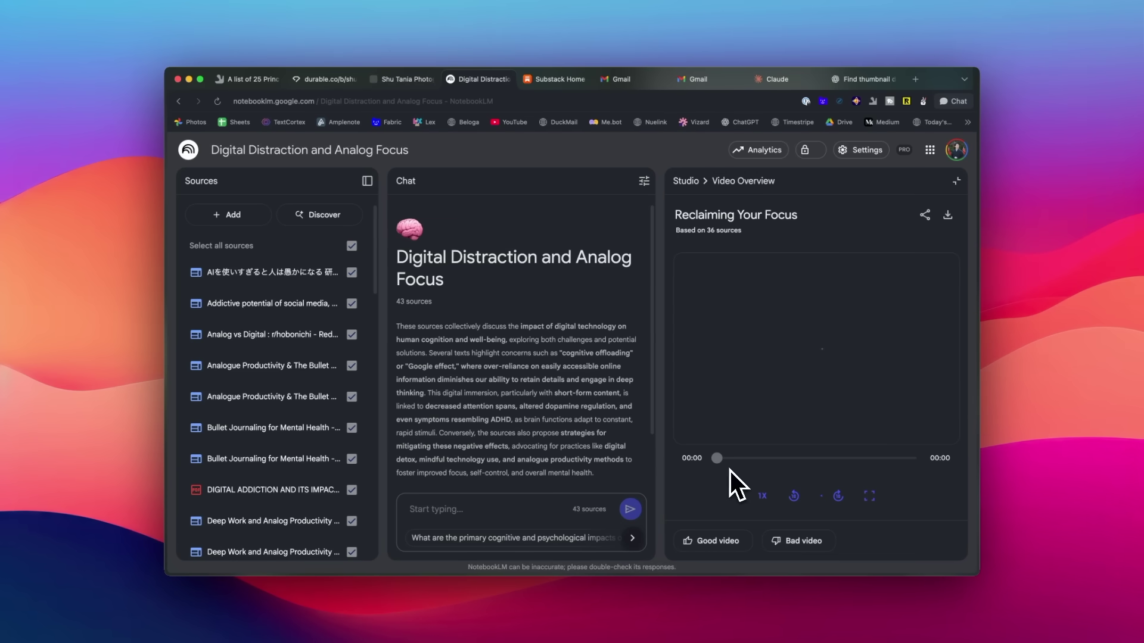
{"action": "left_click", "coordinate": [774, 454]}
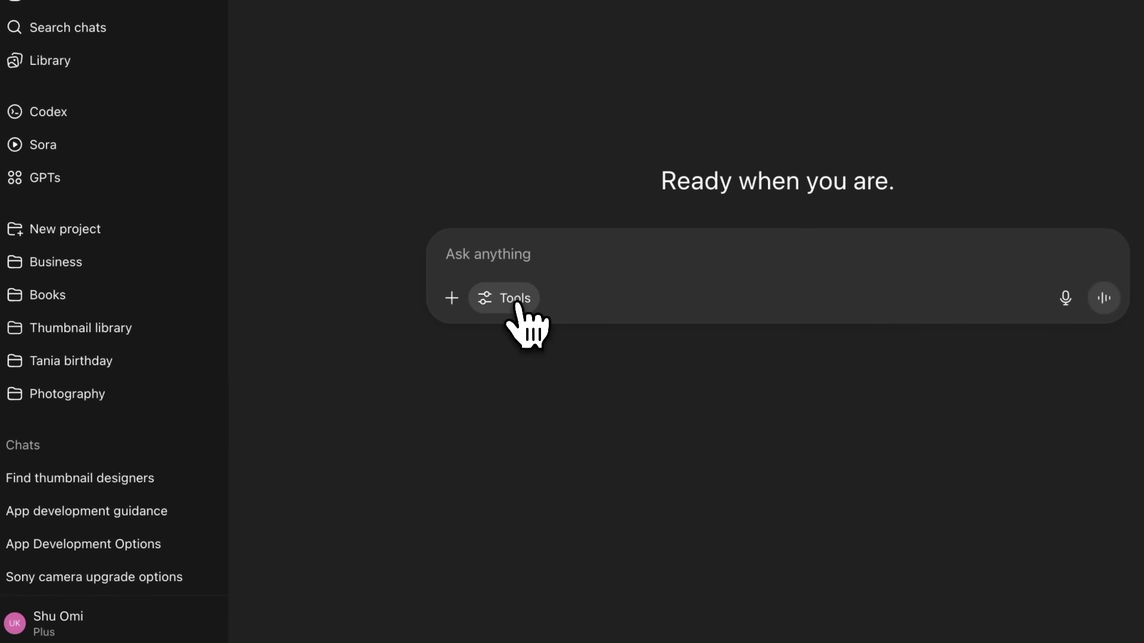
- In a new ChatGPT chat, enable Study and learn and ask to learn about the collapse of the Roman Empire
{"action": "left_click", "coordinate": [516, 300]}
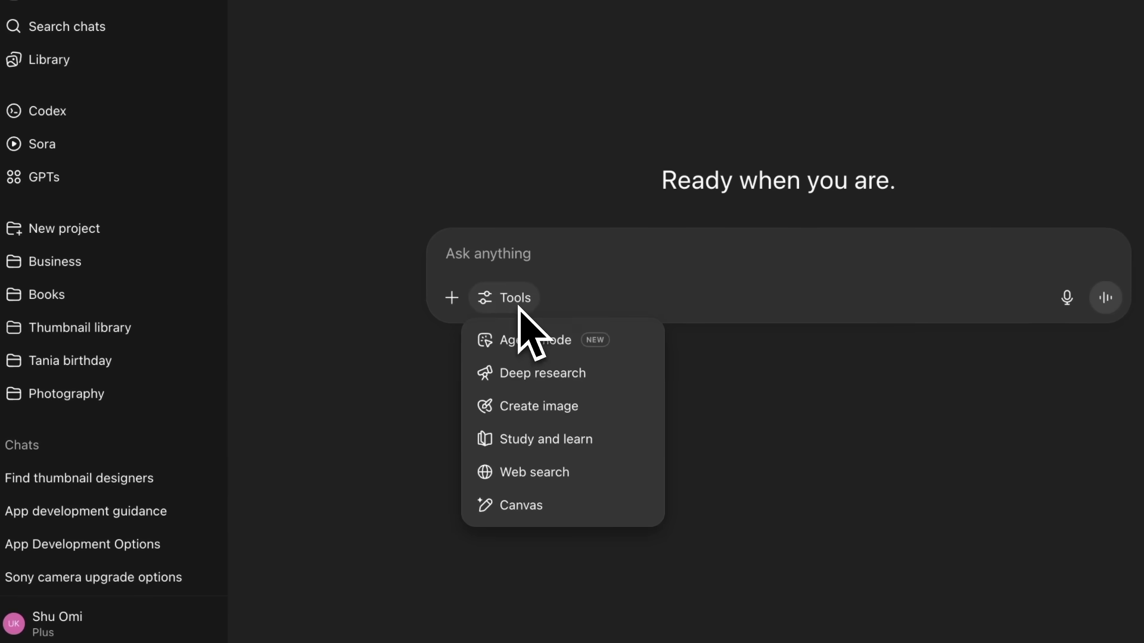
{"action": "left_click", "coordinate": [623, 450]}
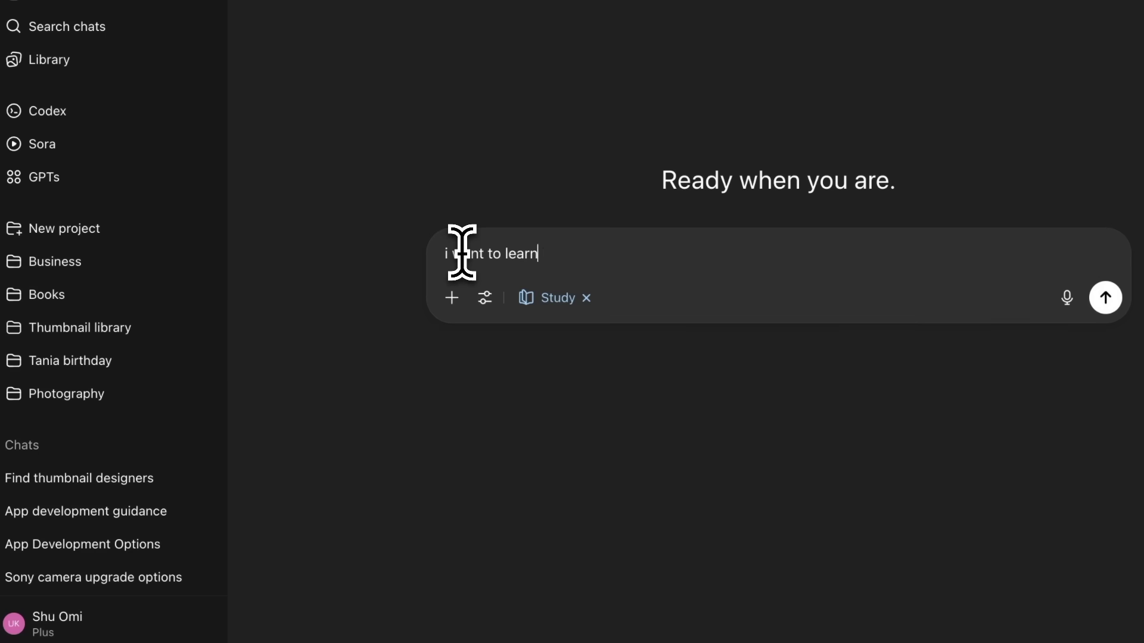
{"action": "type", "text": "lapsed"}
{"action": "key", "text": "Return"}
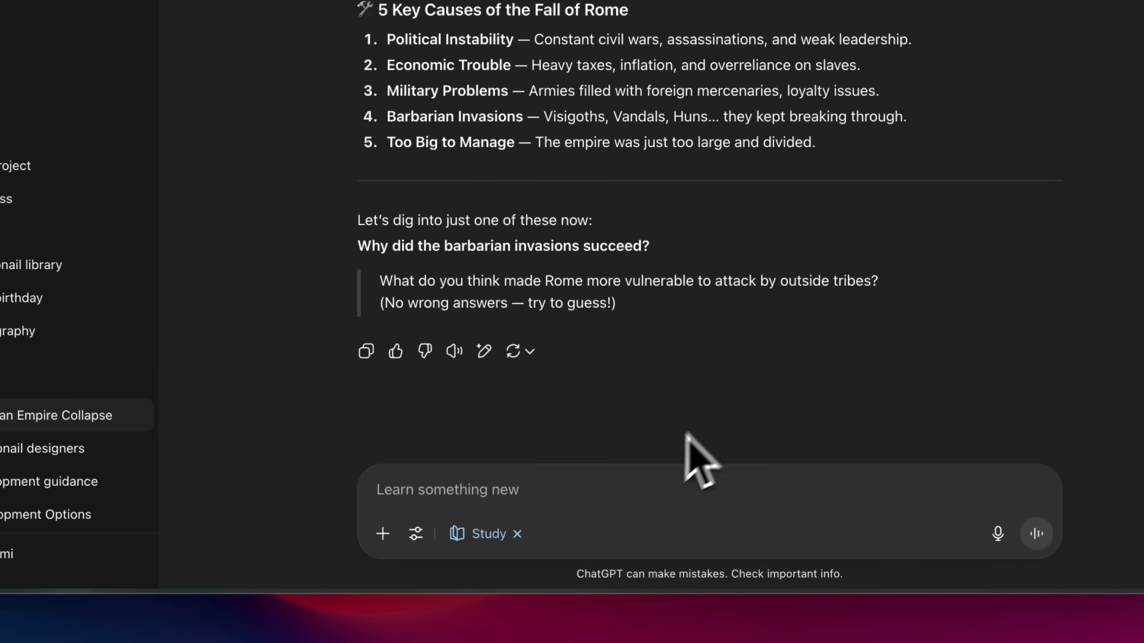
- Answer the study question about Rome's vulnerability with "maybe they were fighting each other inside"
{"action": "type", "text": "maybe they were fi"}
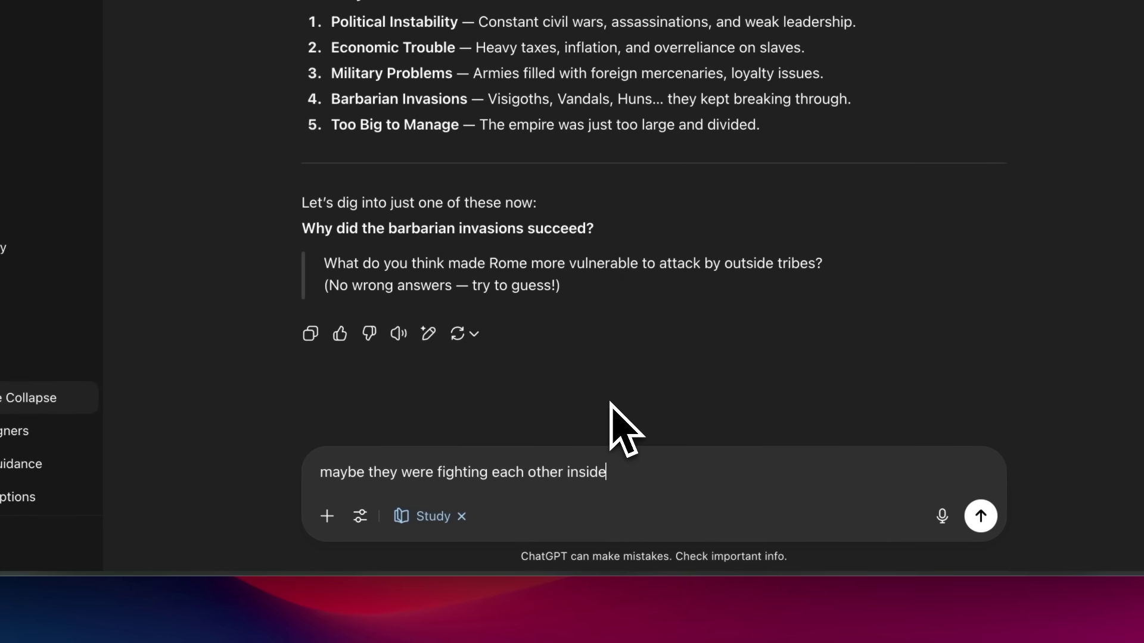
{"action": "type", "text": "ghting each other inside"}
{"action": "key", "text": "Return"}
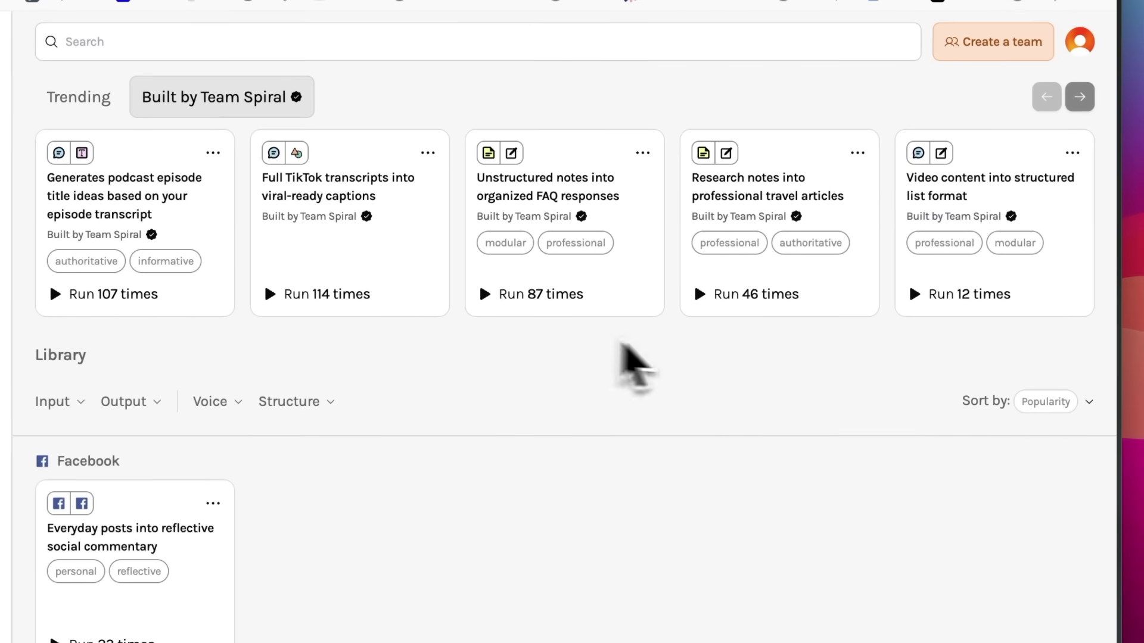
- Switch to Spiral and browse the public spirals, from those built by Team Spiral through the Instagram, LinkedIn and Marketing categories
{"action": "mouse_move", "coordinate": [1066, 248]}
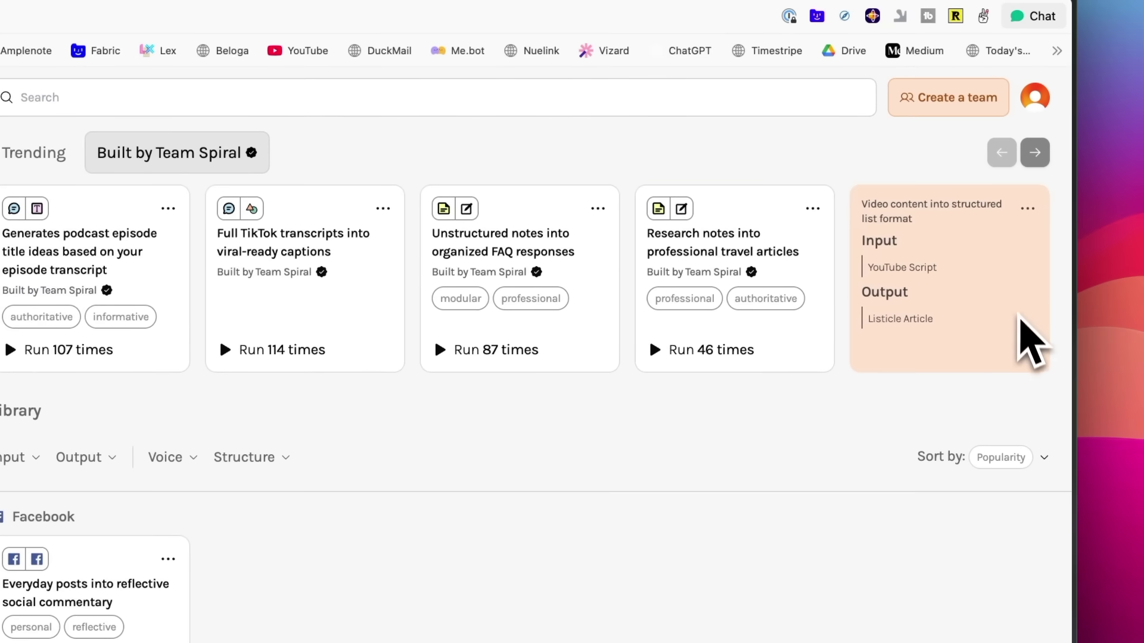
{"action": "scroll", "coordinate": [834, 393], "scroll_direction": "down", "scroll_amount": 6}
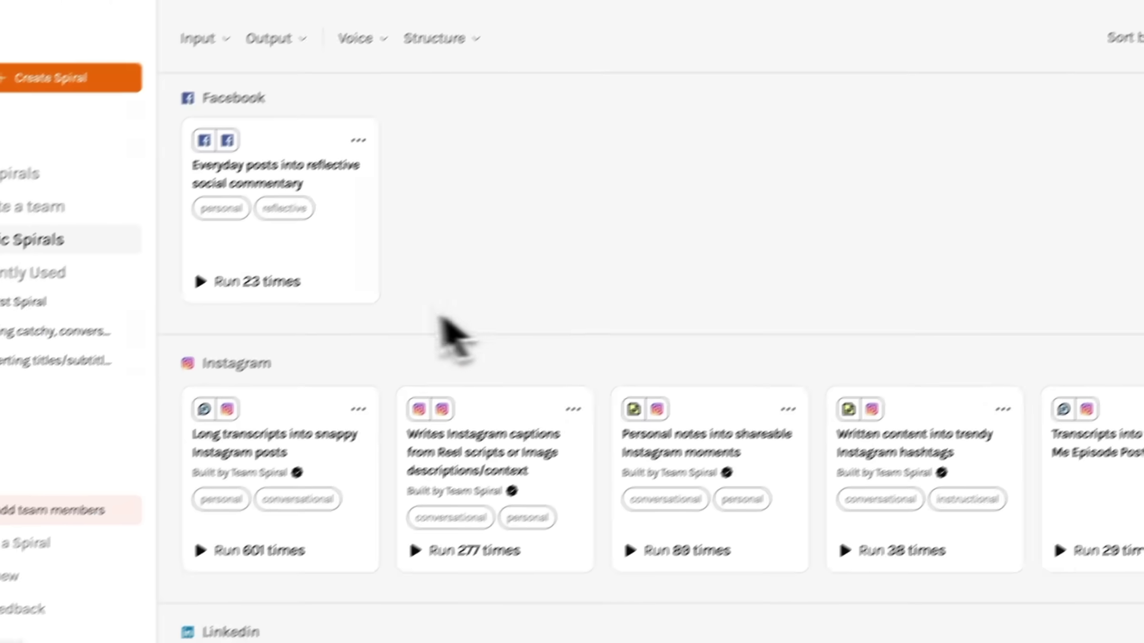
{"action": "scroll", "coordinate": [453, 336], "scroll_direction": "down", "scroll_amount": 2}
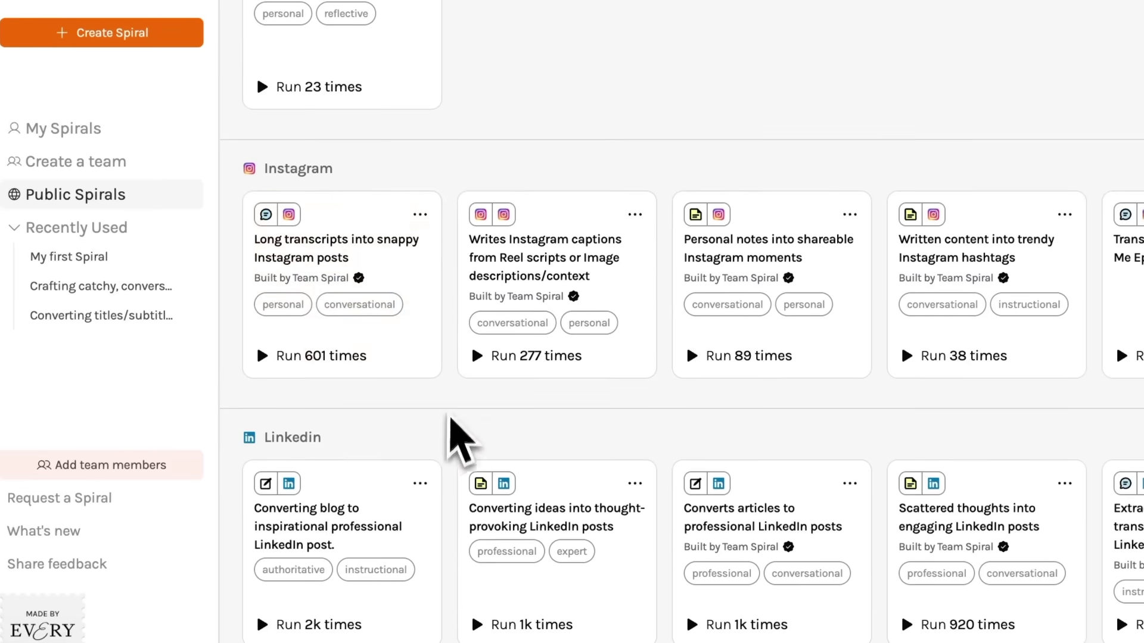
{"action": "scroll", "coordinate": [596, 393], "scroll_direction": "down", "scroll_amount": 5}
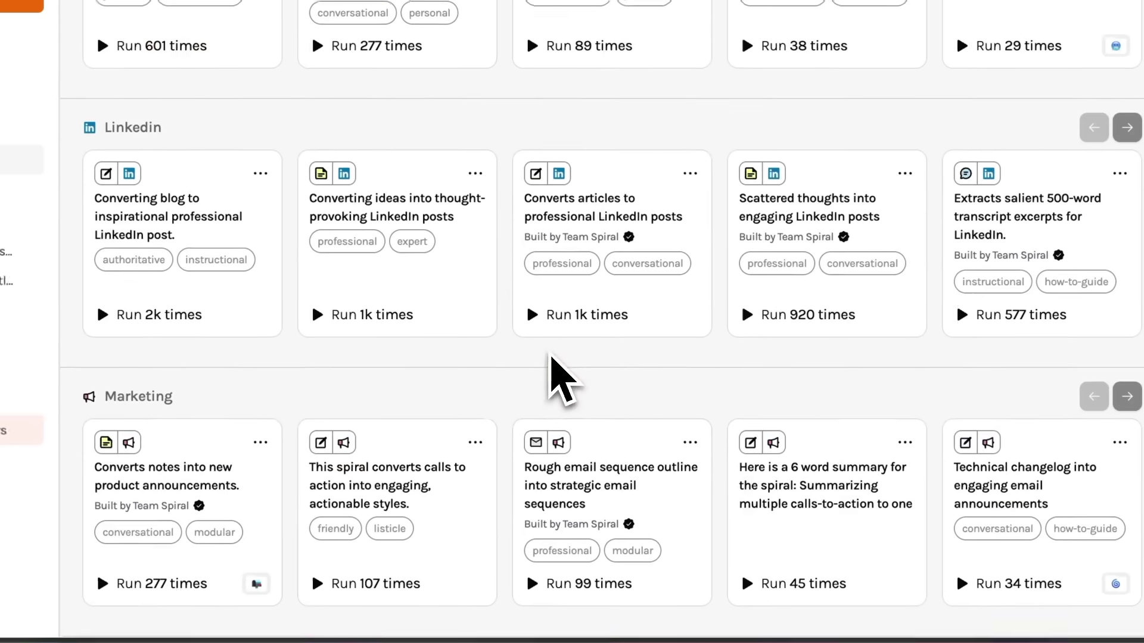
{"action": "scroll", "coordinate": [718, 369], "scroll_direction": "down", "scroll_amount": 5}
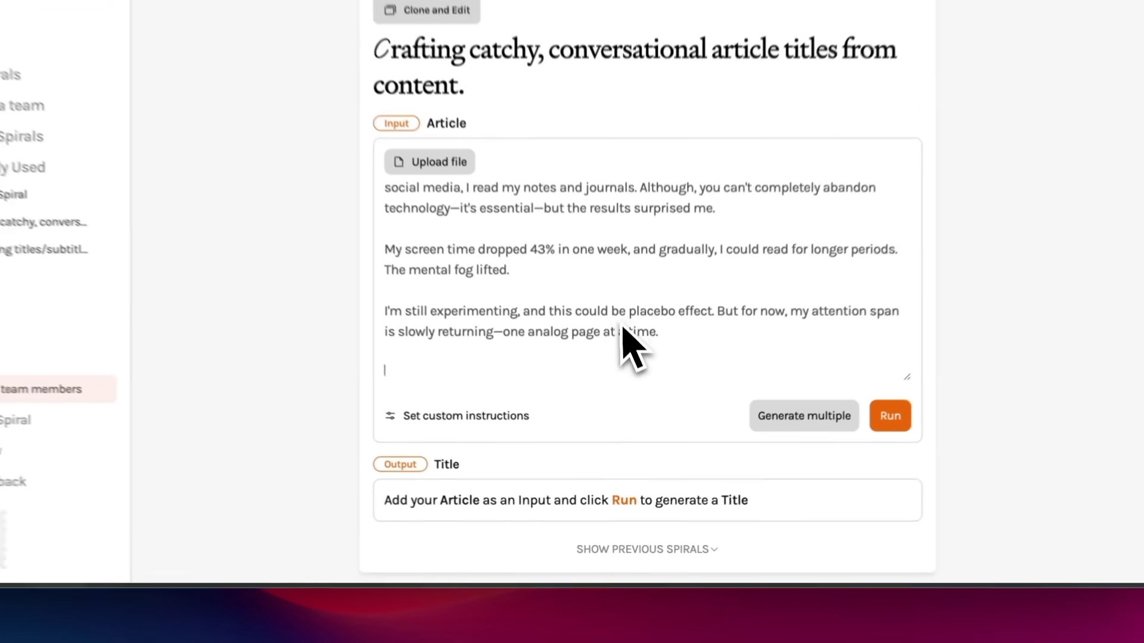
- Open the custom instructions of the catchy article titles spiral and generate a title from the entered article
{"action": "left_click", "coordinate": [483, 409]}
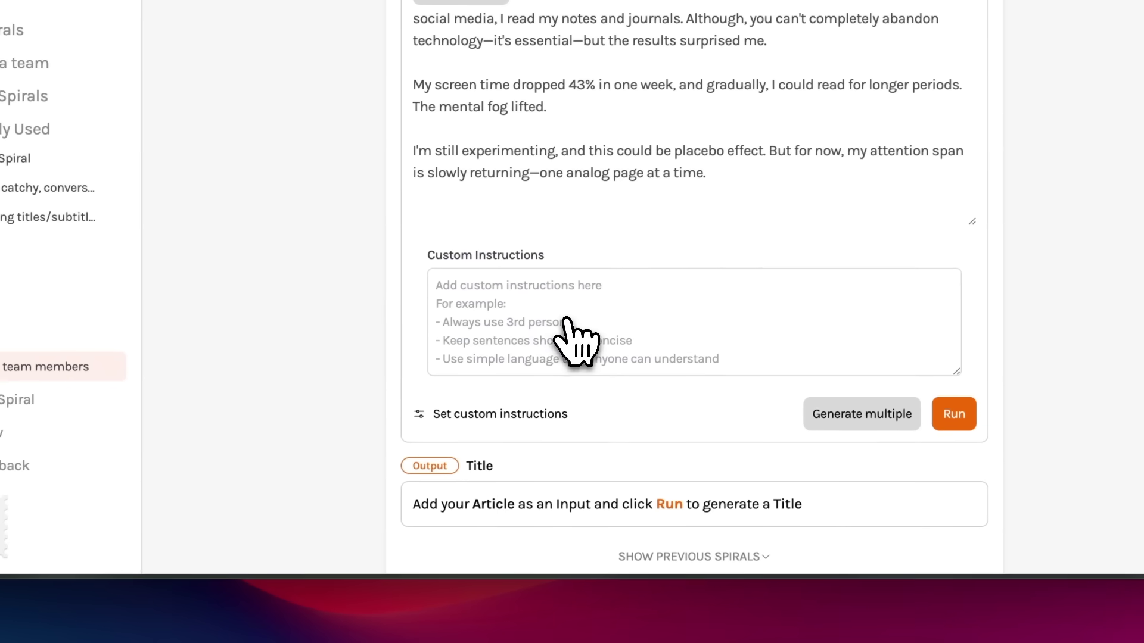
{"action": "left_click", "coordinate": [935, 416]}
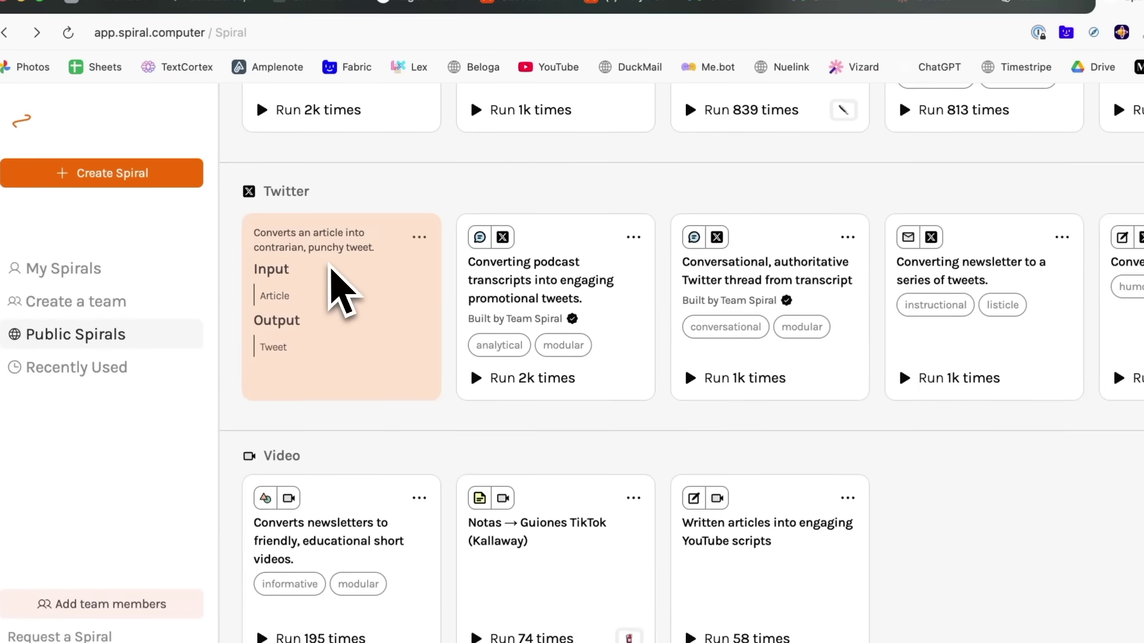
- Open the Twitter spiral for contrarian, punchy tweets, replace its input with the full article text and generate the tweet
{"action": "left_click", "coordinate": [331, 269]}
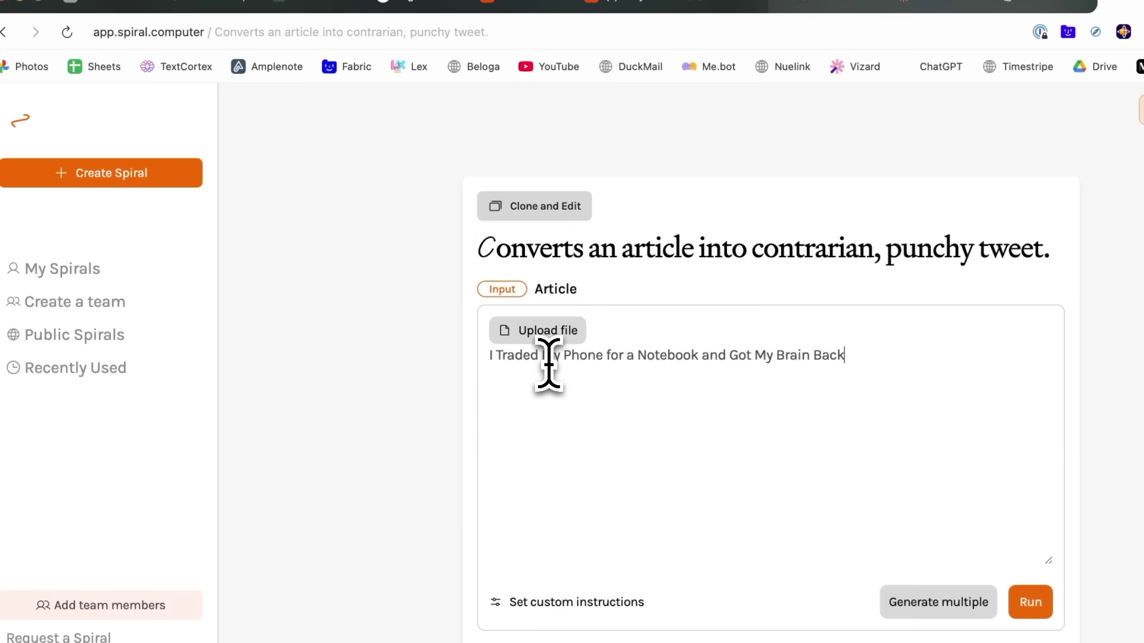
{"action": "key", "text": "super+a"}
{"action": "key", "text": "BackSpace"}
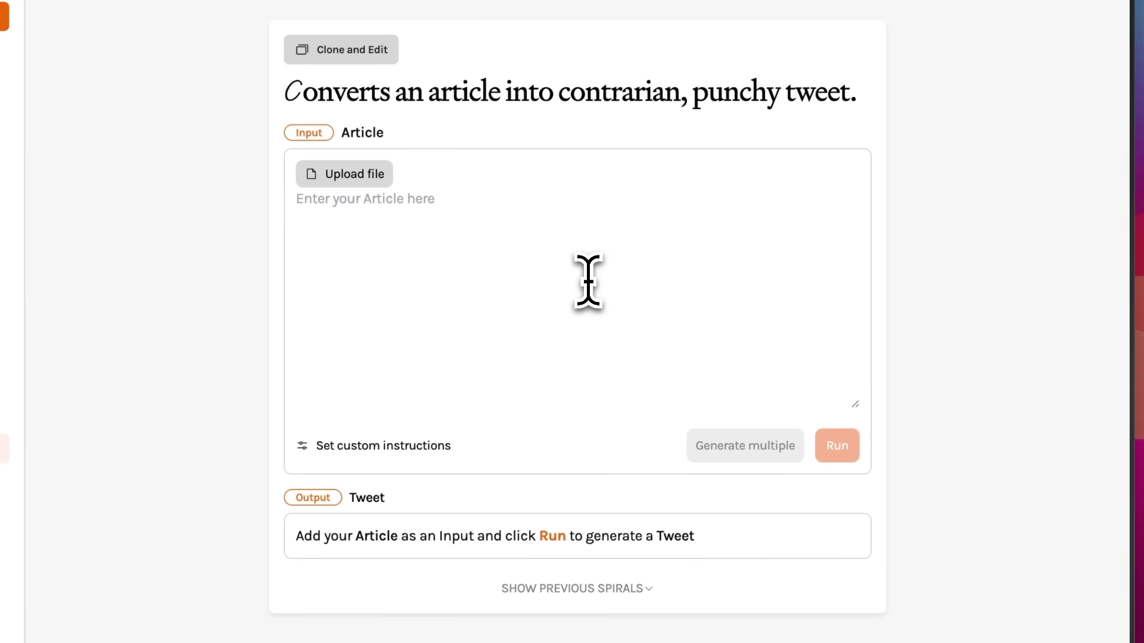
{"action": "key", "text": "shift+super+v"}
{"action": "key", "text": "Return"}
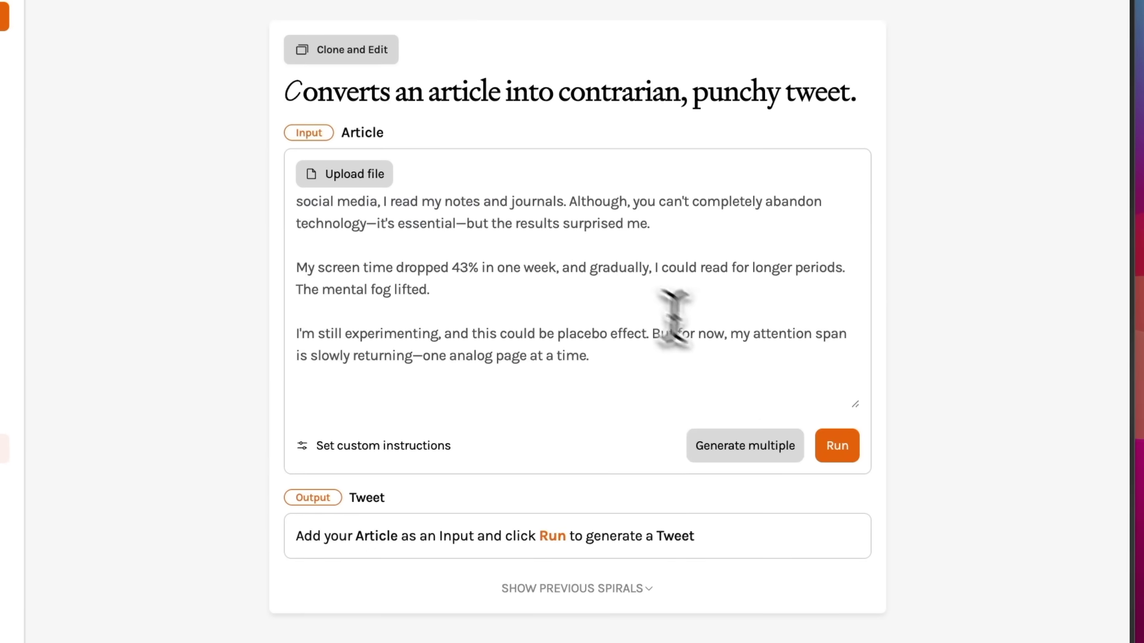
{"action": "left_click", "coordinate": [837, 447]}
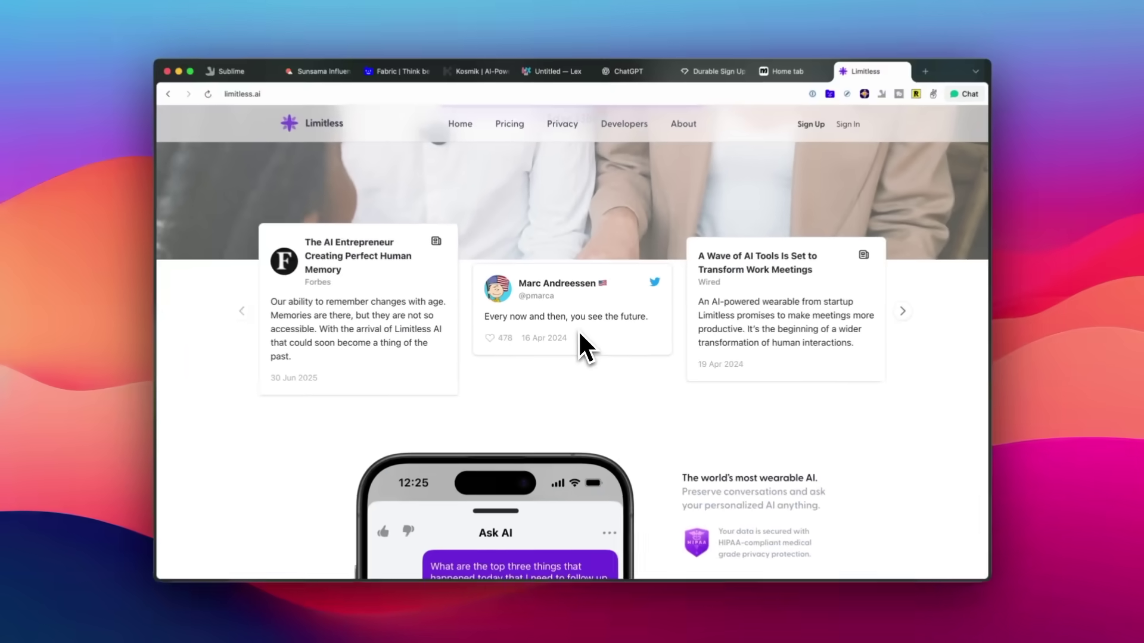
- Browse the Limitless homepage down to the Ask AI example and the wearable AI device
{"action": "scroll", "coordinate": [578, 332], "scroll_direction": "down", "scroll_amount": 5}
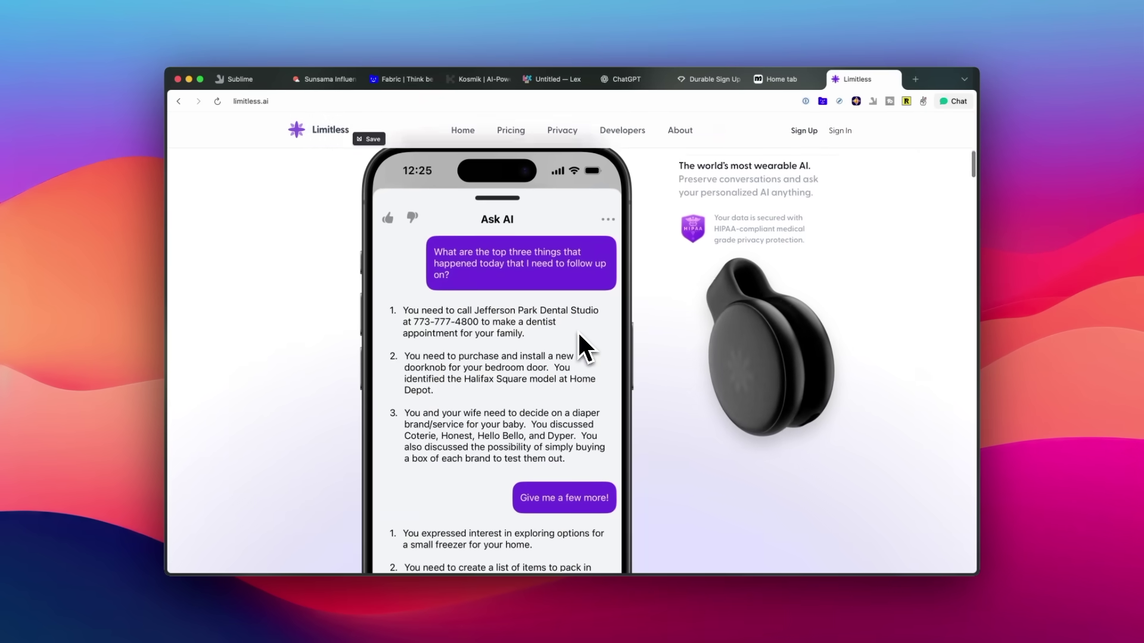
{"action": "scroll", "coordinate": [620, 291], "scroll_direction": "up", "scroll_amount": 2}
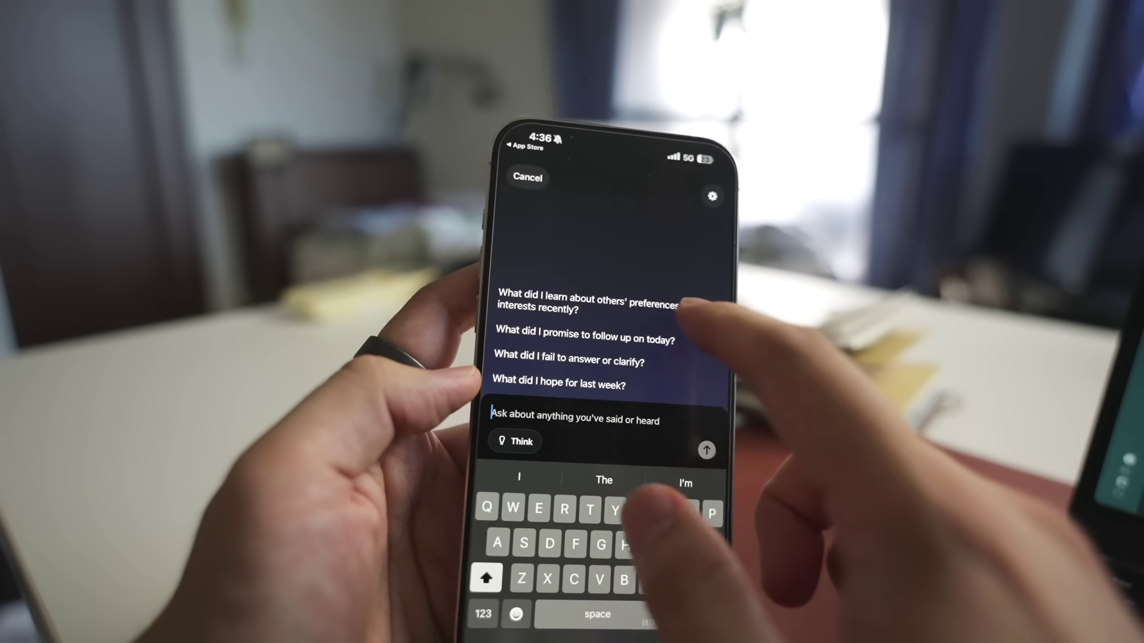
{"action": "left_click", "coordinate": [631, 334]}
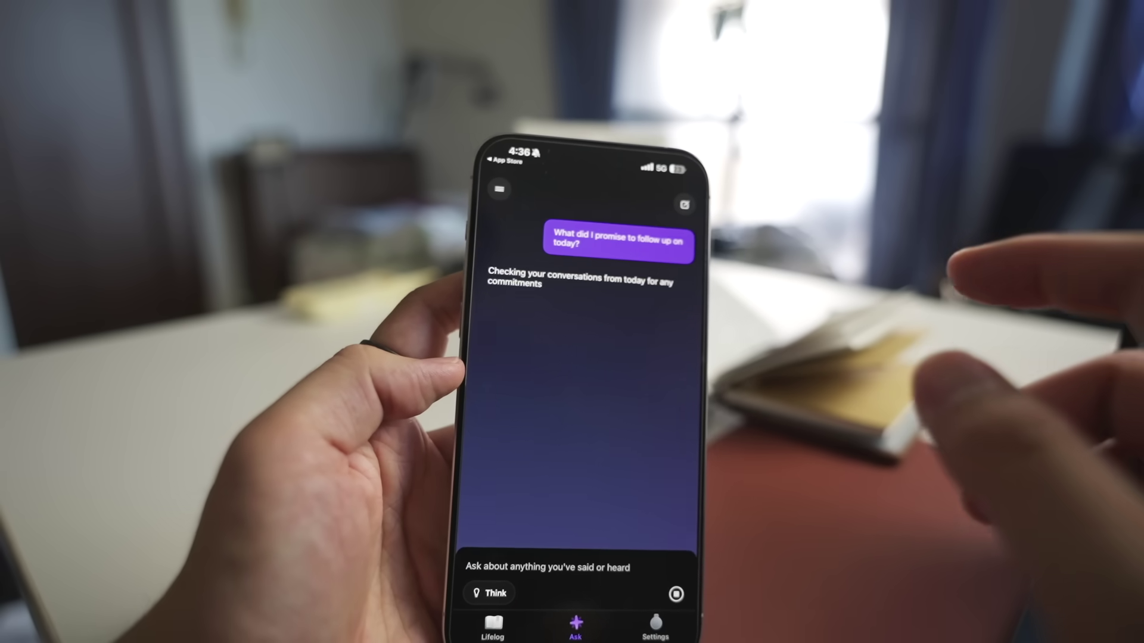